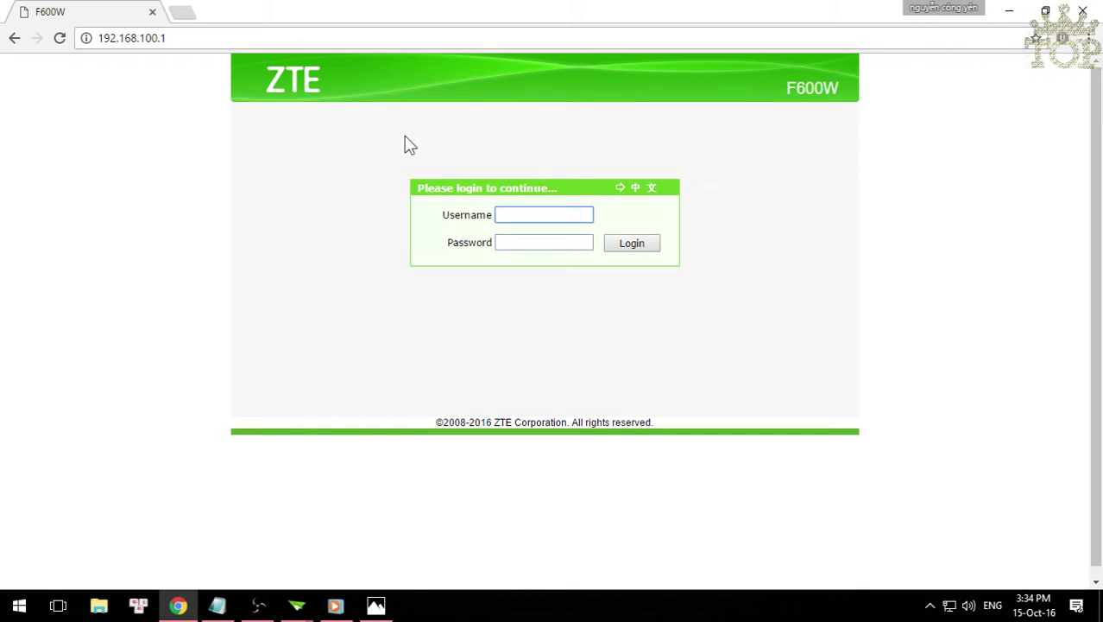
Step: Open the Network and Sharing Center from the network status options
{"action": "left_click", "coordinate": [890, 381]}
{"action": "scroll", "coordinate": [955, 521], "scroll_direction": "down", "scroll_amount": 1}
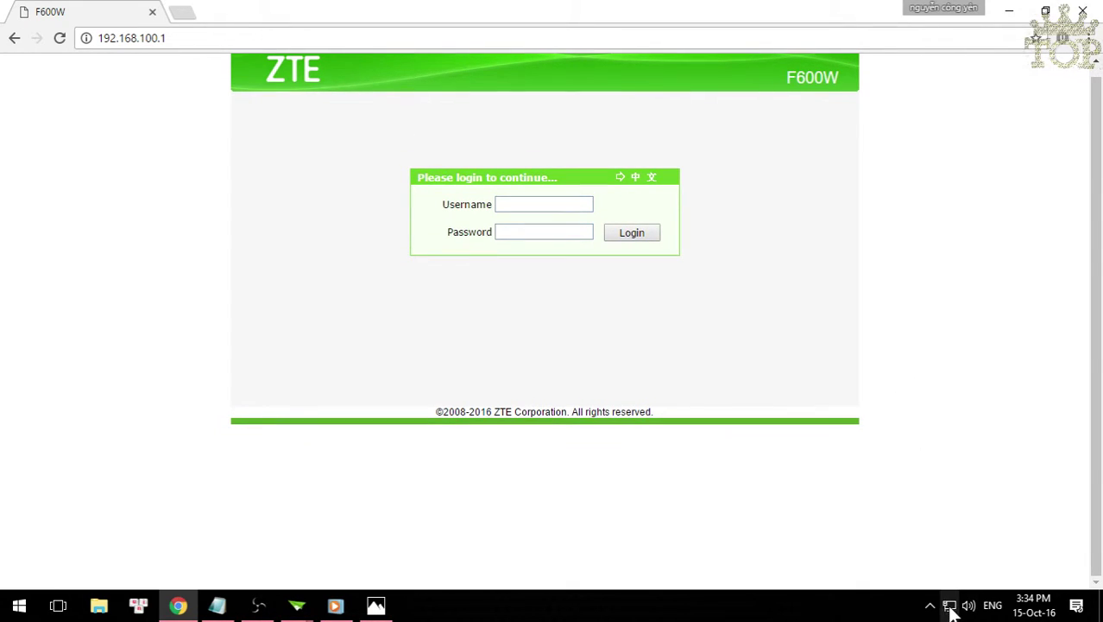
{"action": "right_click", "coordinate": [949, 608]}
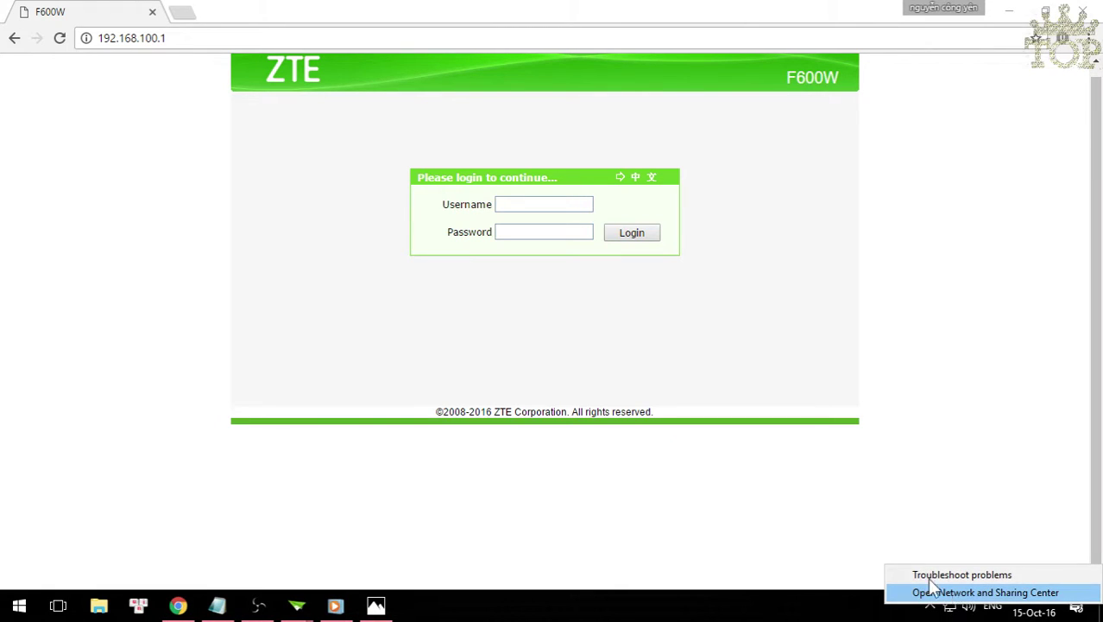
{"action": "left_click", "coordinate": [941, 592]}
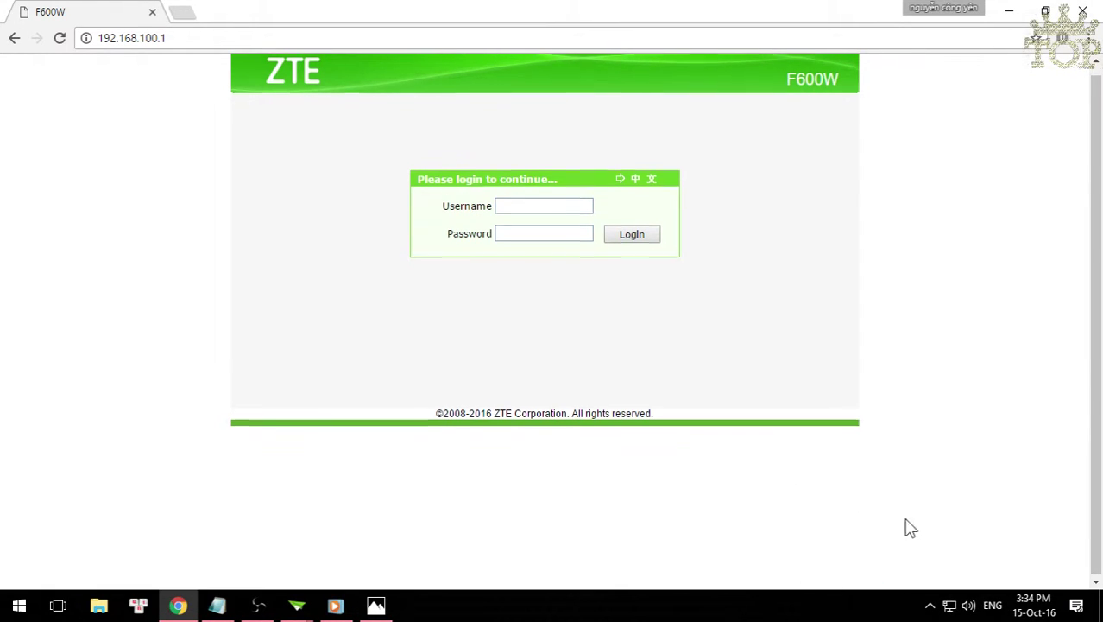
{"action": "scroll", "coordinate": [909, 527], "scroll_direction": "up", "scroll_amount": 1}
{"action": "right_click", "coordinate": [949, 605]}
{"action": "left_click", "coordinate": [950, 592]}
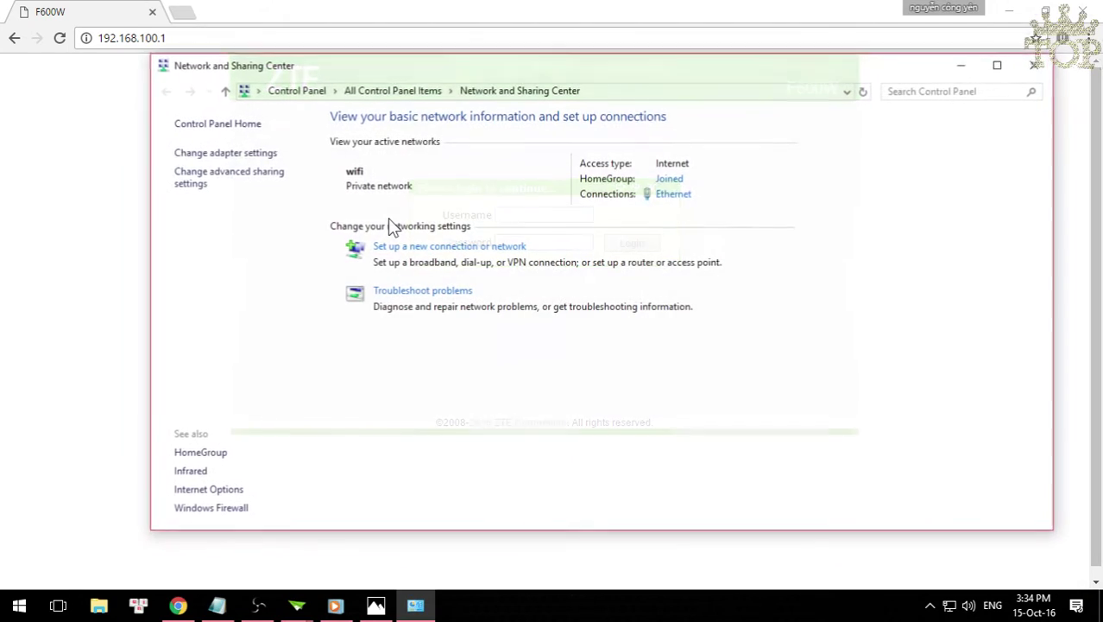
Step: Look up the IPv4 default gateway in the Ethernet adapter's connection details, then close the network windows
{"action": "left_click", "coordinate": [229, 154]}
{"action": "right_click", "coordinate": [235, 174]}
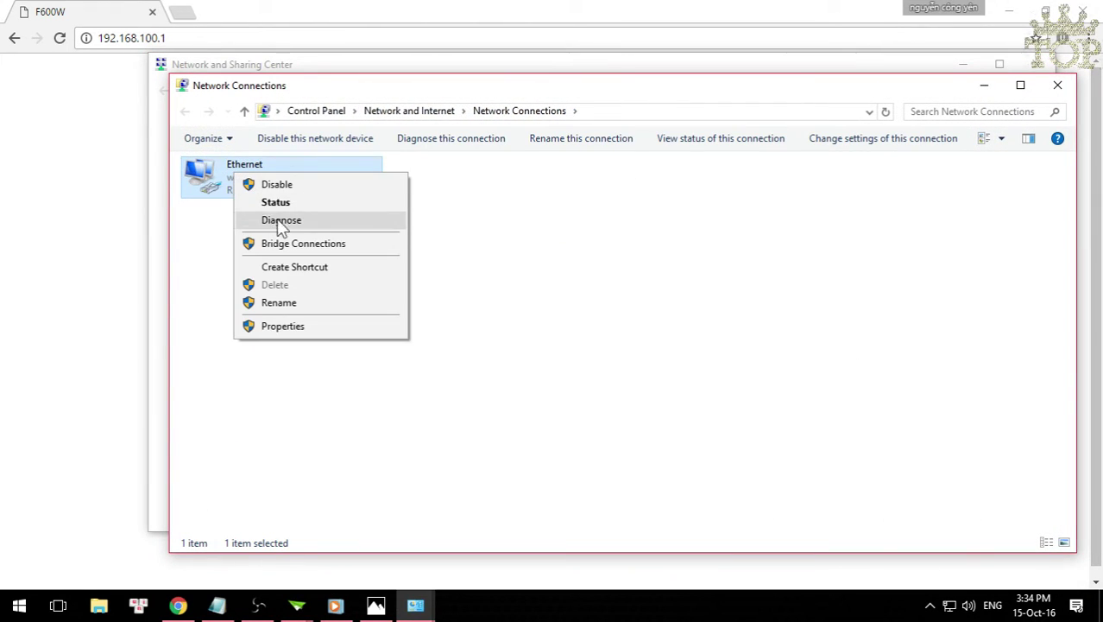
{"action": "left_click", "coordinate": [278, 204]}
{"action": "left_click", "coordinate": [473, 294]}
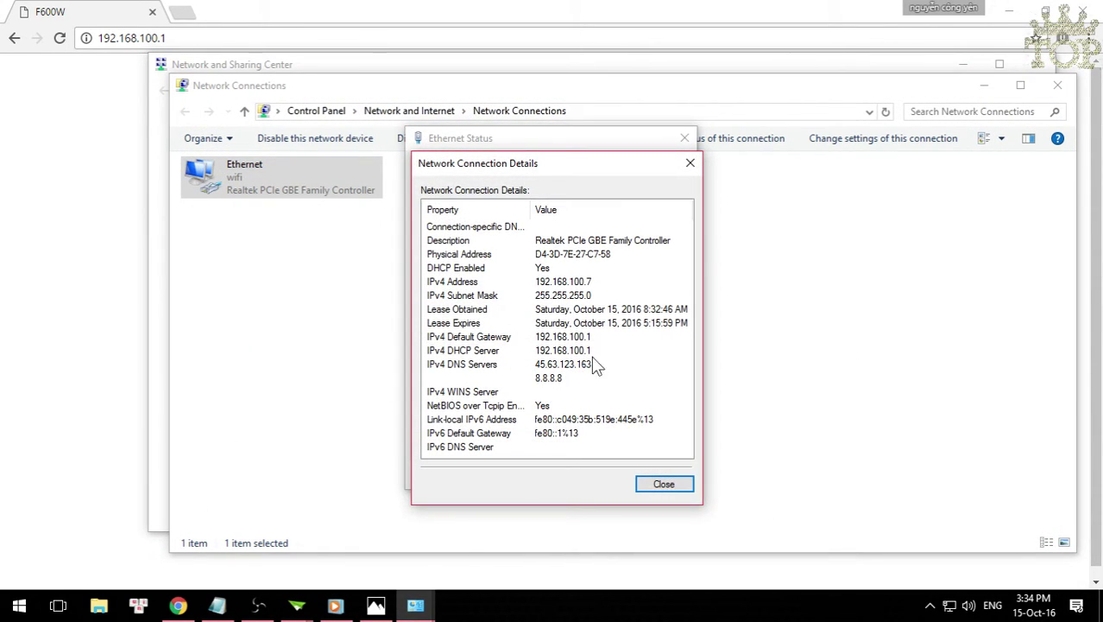
{"action": "left_click", "coordinate": [559, 339]}
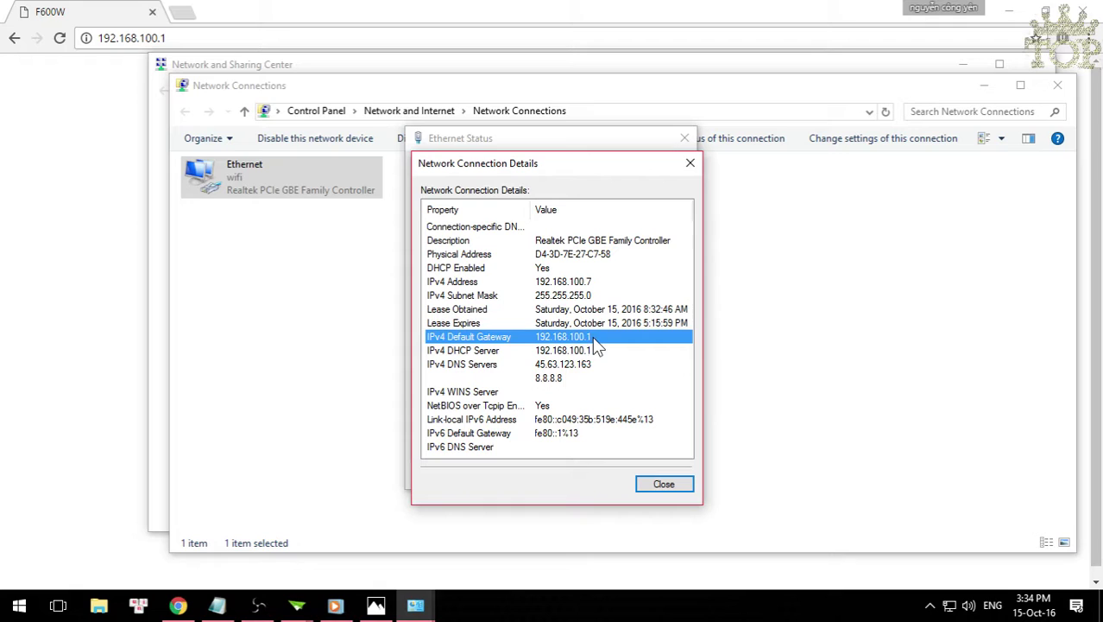
{"action": "left_click", "coordinate": [688, 164]}
{"action": "left_click", "coordinate": [685, 138]}
{"action": "left_click", "coordinate": [1057, 85]}
{"action": "left_click", "coordinate": [1048, 64]}
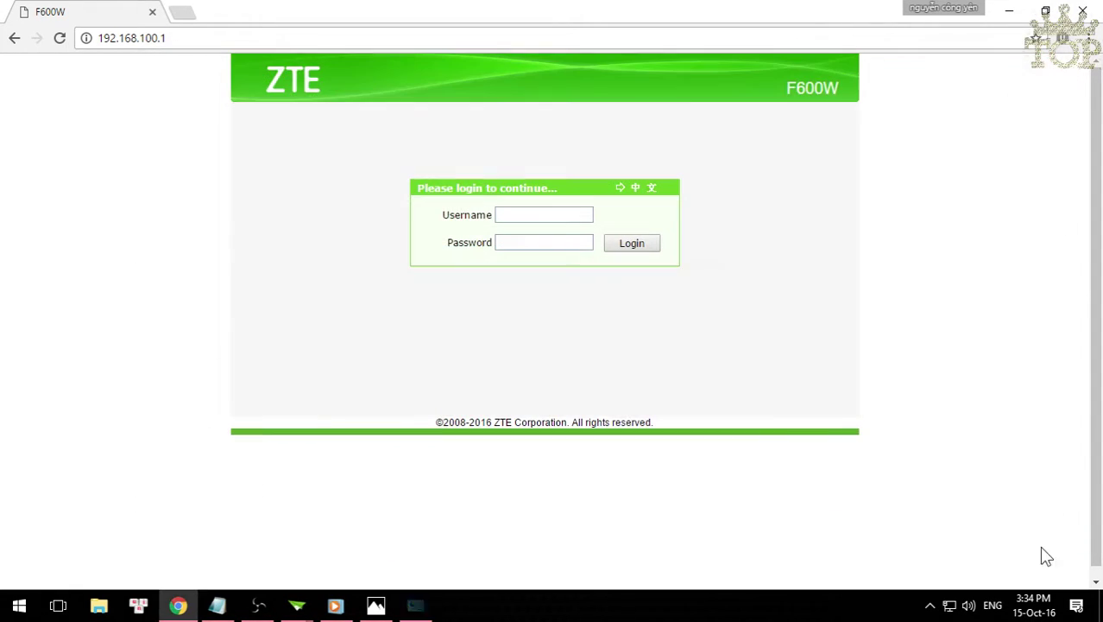
Step: Open the Network Connections window by running the ncpa.cpl command
{"action": "left_click", "coordinate": [14, 611]}
{"action": "right_click", "coordinate": [13, 611]}
{"action": "left_click", "coordinate": [76, 530]}
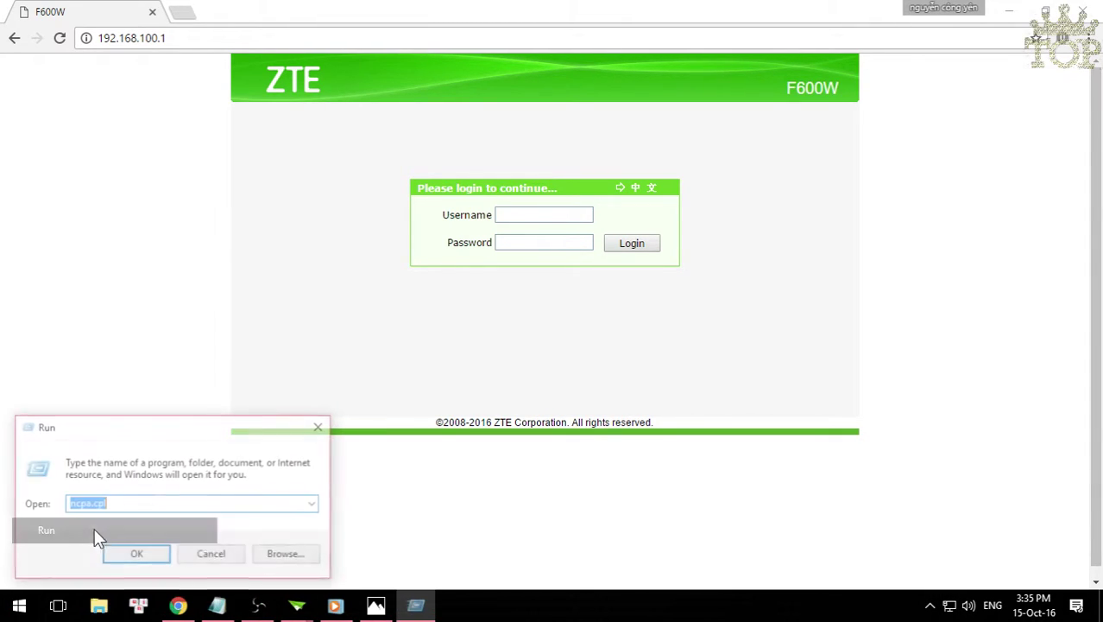
{"action": "left_click", "coordinate": [69, 505]}
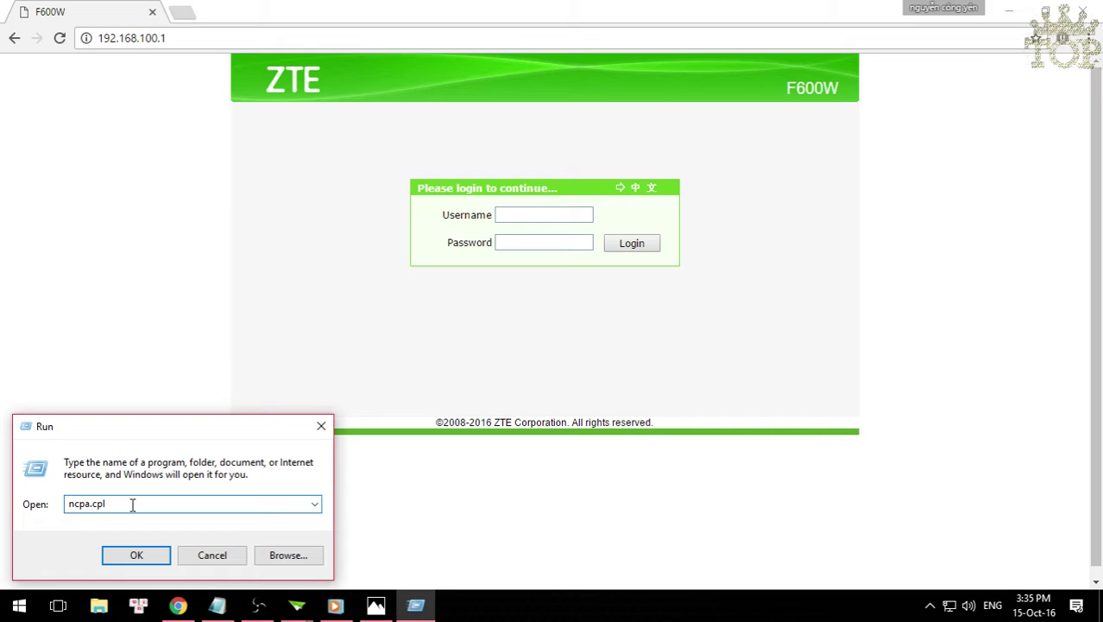
{"action": "left_click", "coordinate": [140, 555]}
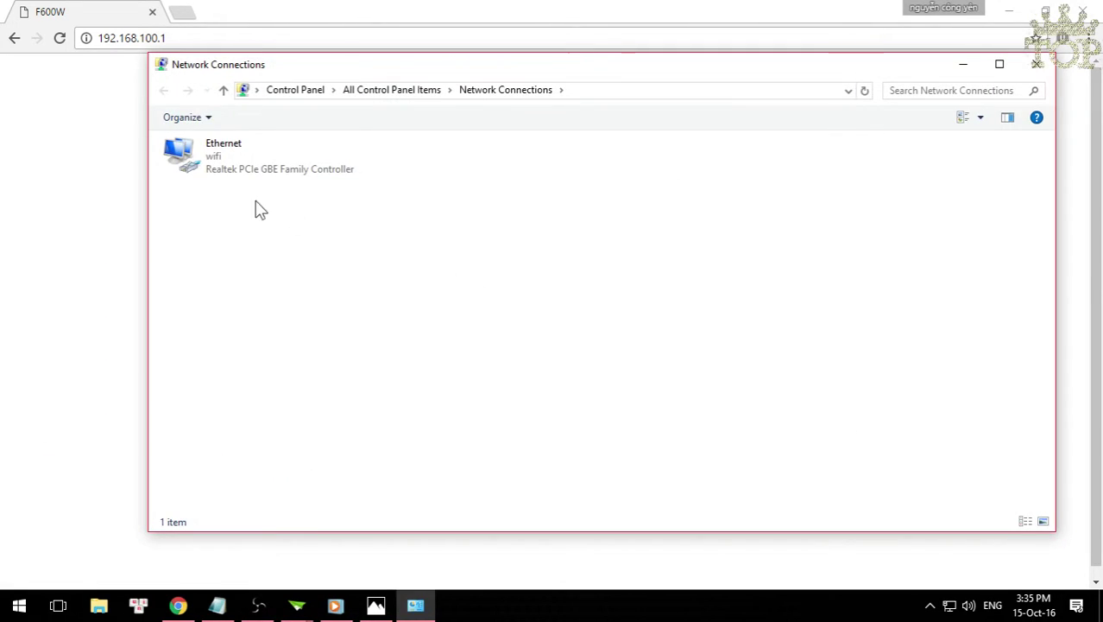
Step: Check the IPv4 default gateway in the Ethernet status details again, then close the details and minimize Network Connections
{"action": "right_click", "coordinate": [235, 165]}
{"action": "left_click", "coordinate": [263, 185]}
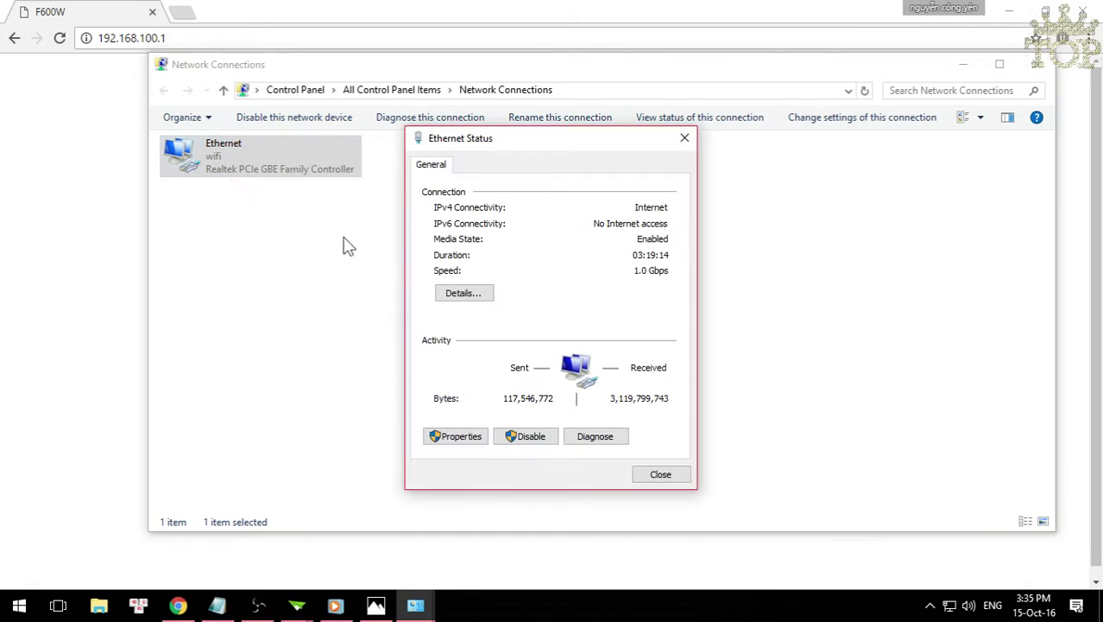
{"action": "left_click", "coordinate": [465, 294]}
{"action": "left_click", "coordinate": [566, 338]}
{"action": "left_click", "coordinate": [690, 163]}
{"action": "left_click", "coordinate": [684, 138]}
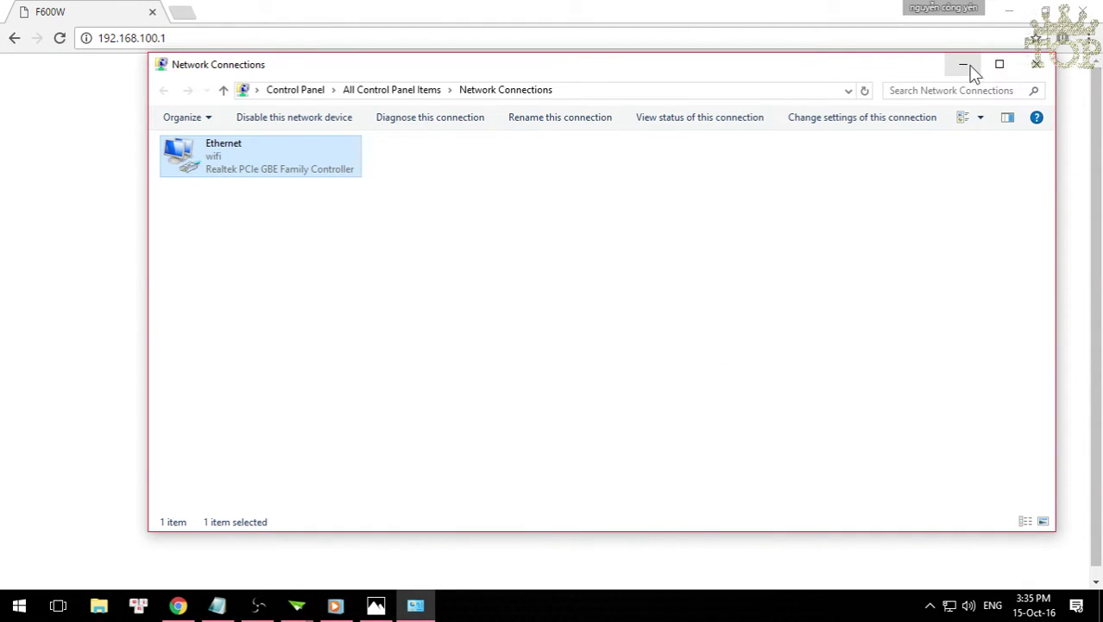
{"action": "left_click", "coordinate": [970, 69]}
Step: Log in to the ZTE F600W router page with the username admin and the account password
{"action": "left_click", "coordinate": [291, 38]}
{"action": "left_click", "coordinate": [512, 214]}
{"action": "left_click", "coordinate": [538, 215]}
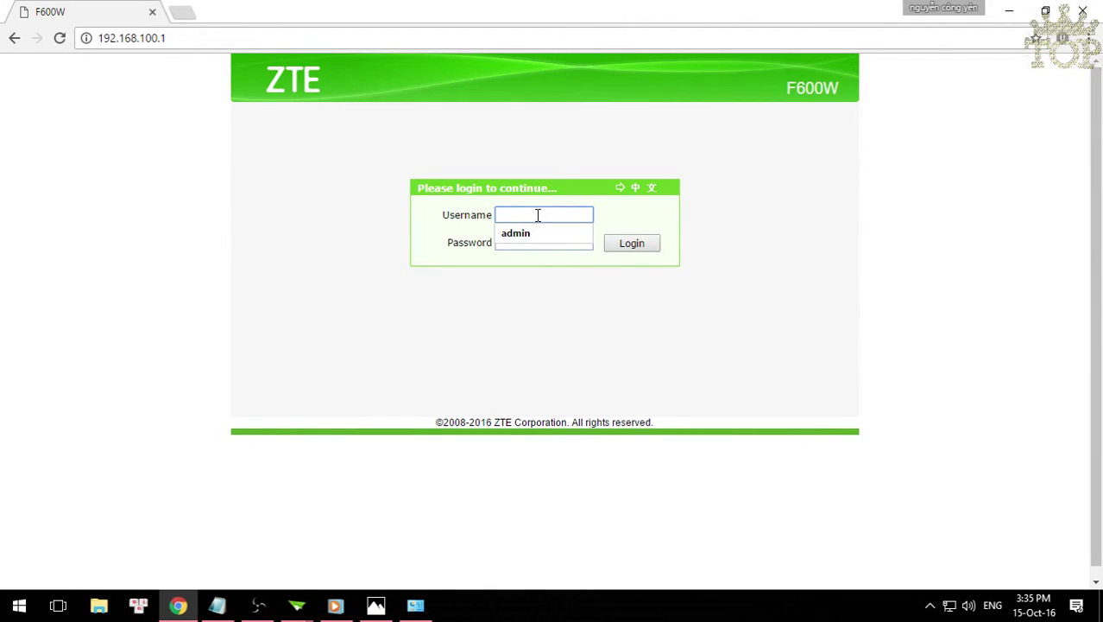
{"action": "left_click", "coordinate": [541, 233]}
{"action": "left_click", "coordinate": [539, 243]}
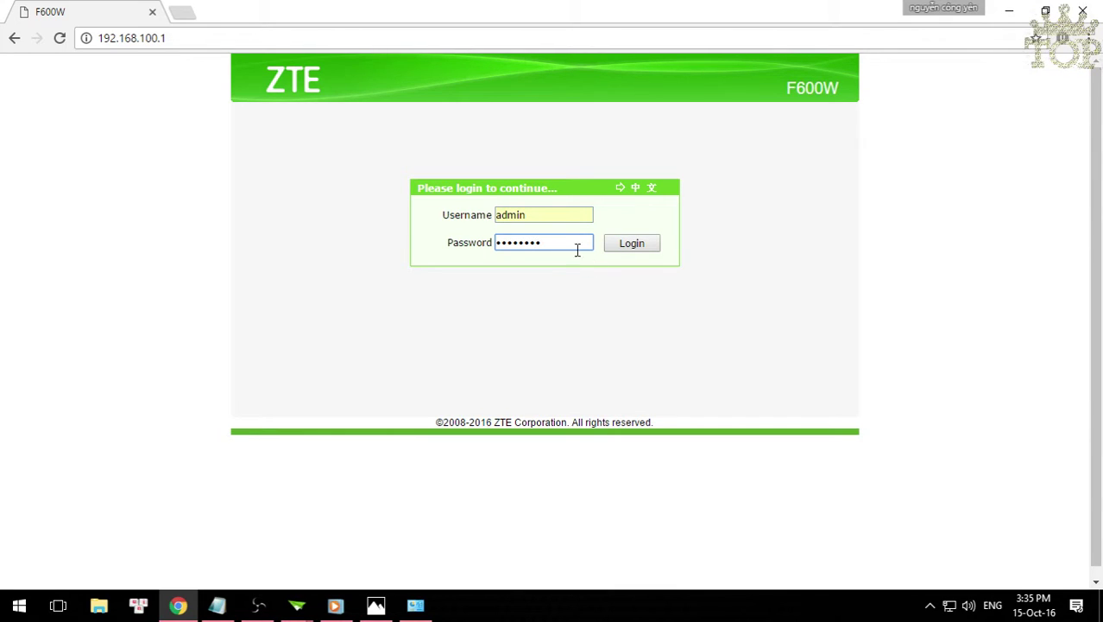
{"action": "left_click", "coordinate": [649, 244]}
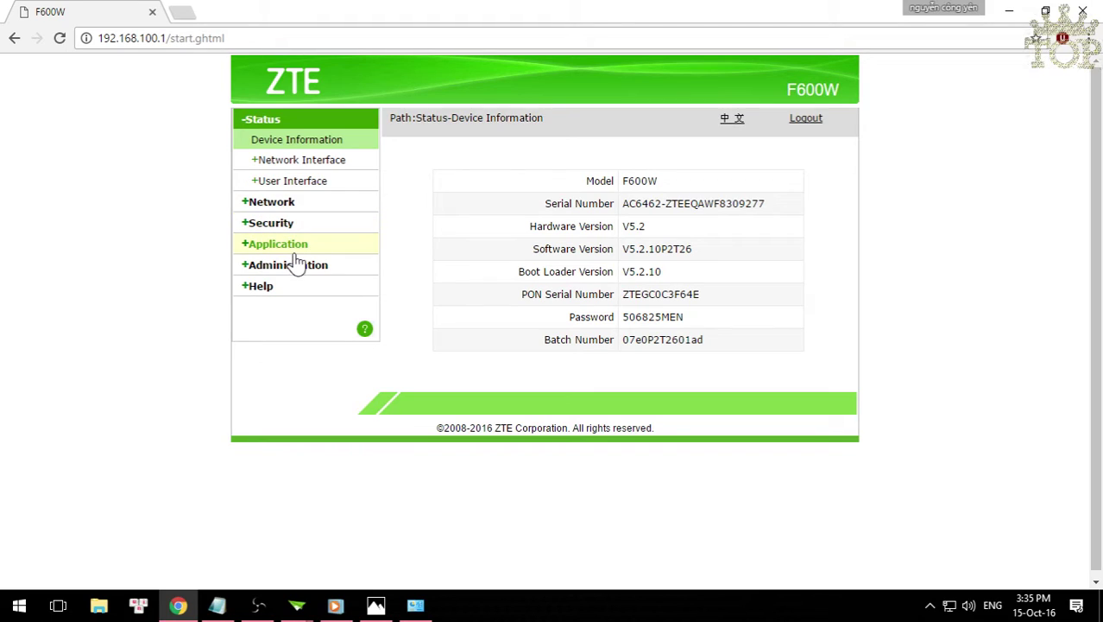
Step: Open the router's USB Storage page under Application and examine the mounted disk's name, status and total size
{"action": "left_click", "coordinate": [273, 245]}
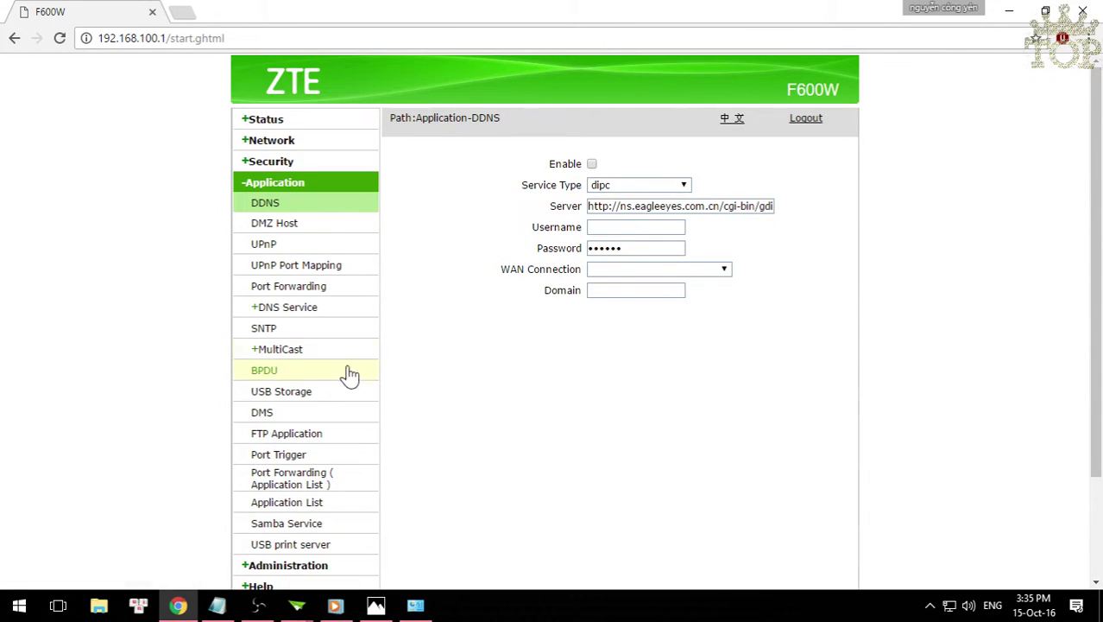
{"action": "left_click", "coordinate": [315, 397]}
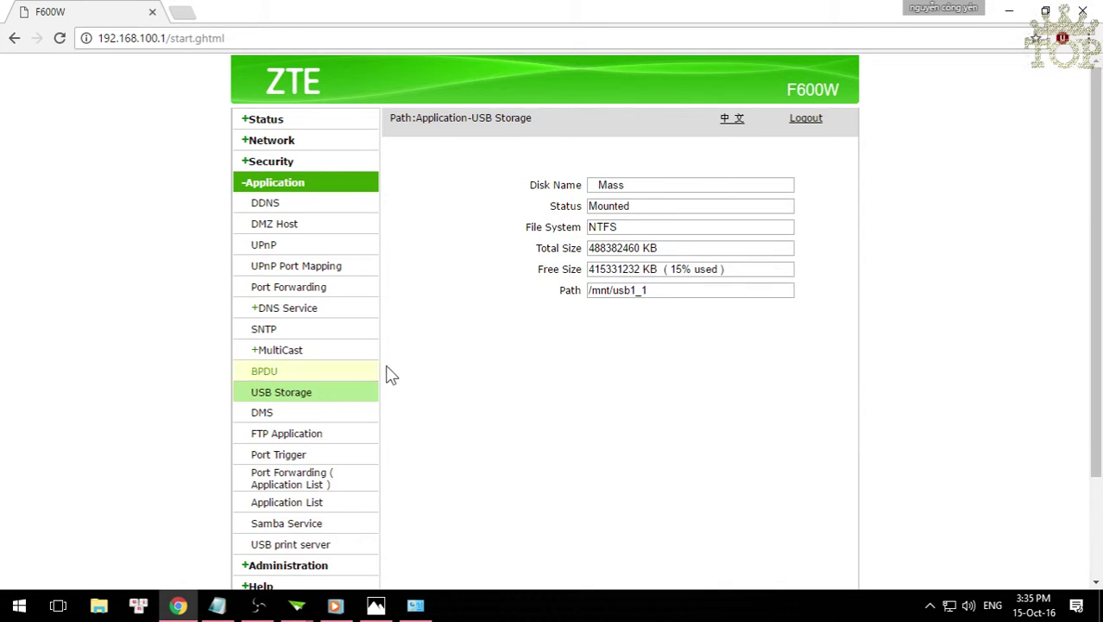
{"action": "left_click_drag", "start_coordinate": [586, 185], "coordinate": [587, 211]}
{"action": "left_click_drag", "start_coordinate": [591, 250], "coordinate": [649, 249]}
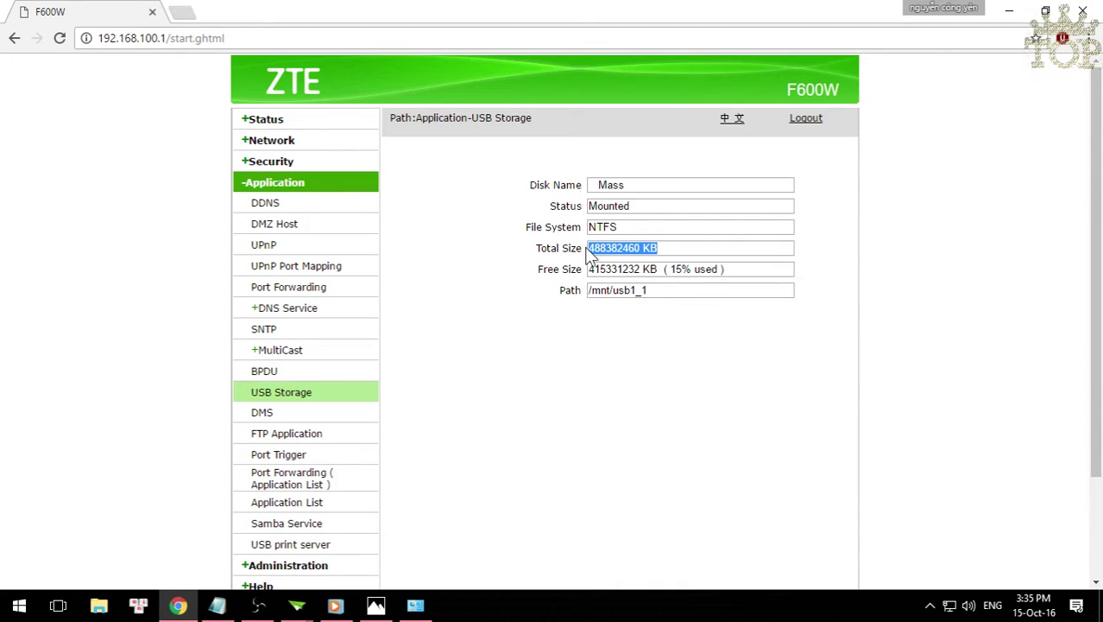
{"action": "left_click_drag", "start_coordinate": [530, 183], "coordinate": [587, 197]}
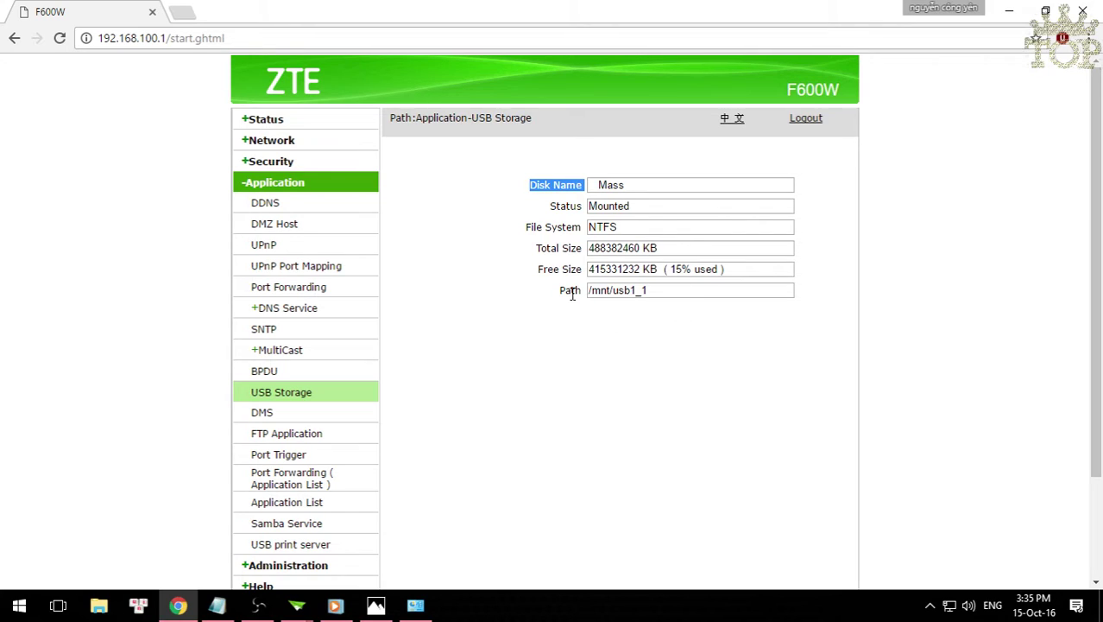
{"action": "scroll", "coordinate": [533, 317], "scroll_direction": "down", "scroll_amount": 1}
{"action": "scroll", "coordinate": [515, 325], "scroll_direction": "up", "scroll_amount": 1}
Step: View the photo of the router's USB port and hard drive, then return to the disk's total size in USB Storage
{"action": "left_click", "coordinate": [375, 605]}
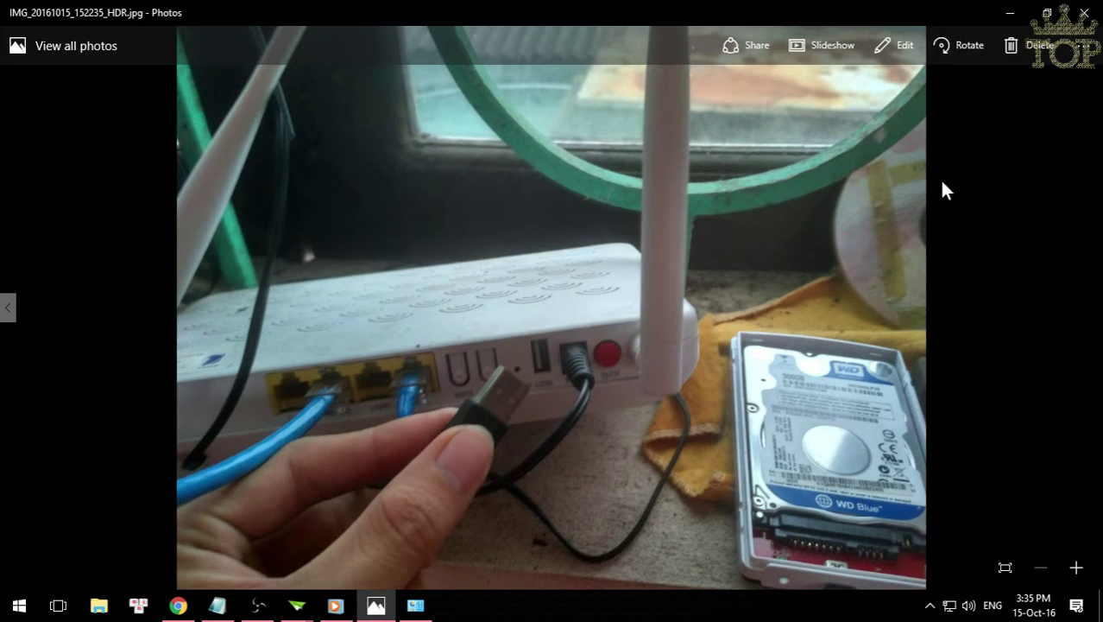
{"action": "left_click", "coordinate": [1001, 16]}
{"action": "left_click_drag", "start_coordinate": [661, 250], "coordinate": [540, 226]}
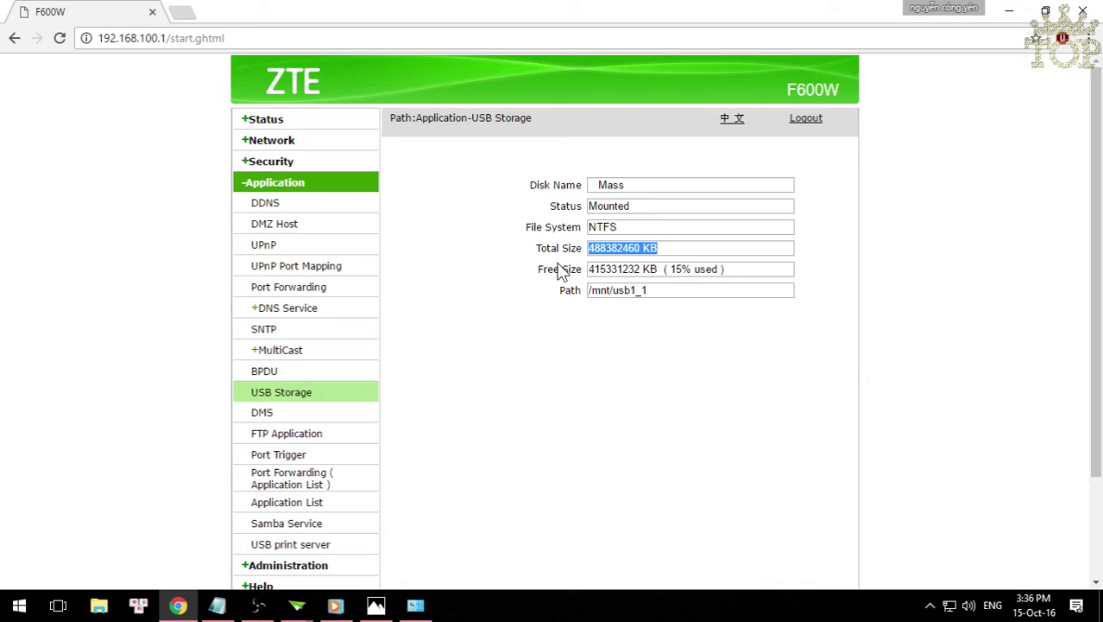
{"action": "left_click", "coordinate": [486, 303]}
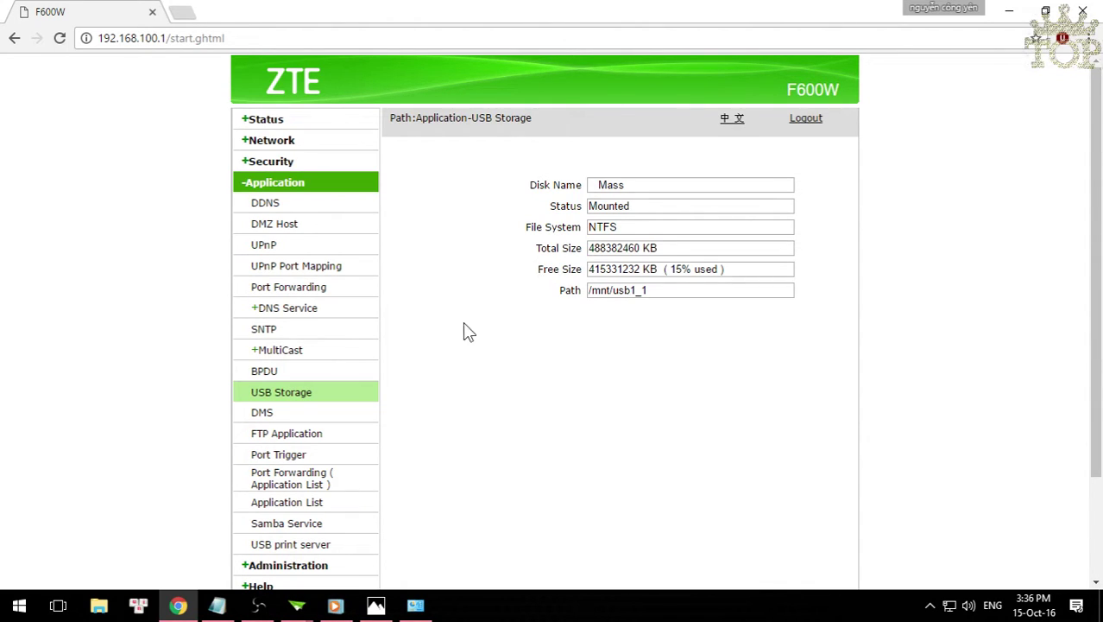
Step: Set the host name to top in the router's Samba Service settings
{"action": "left_click", "coordinate": [310, 530]}
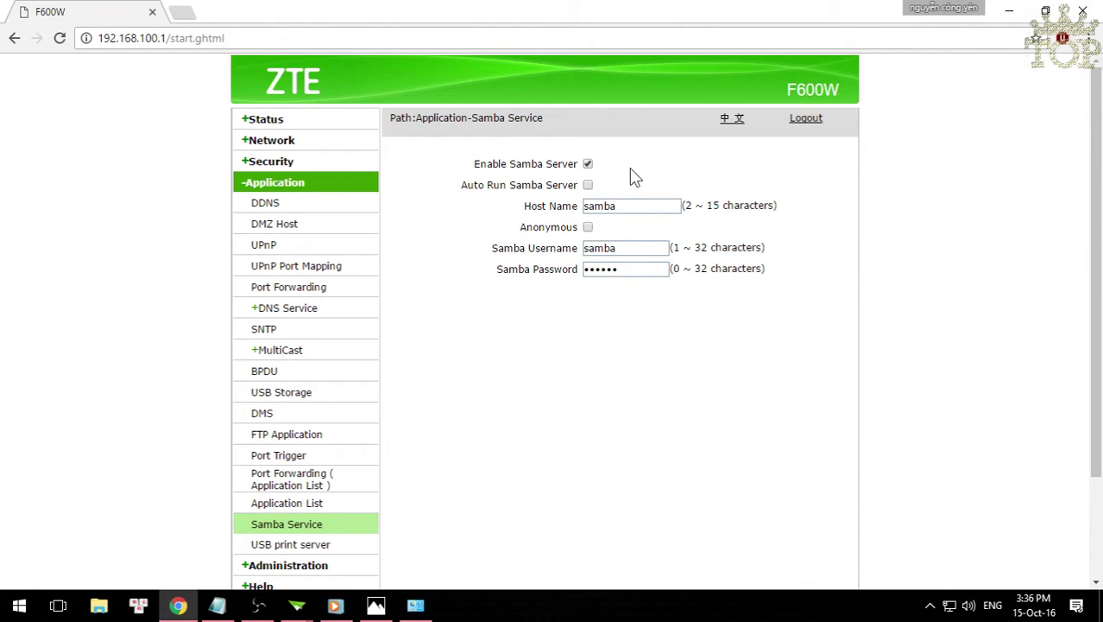
{"action": "left_click_drag", "start_coordinate": [644, 203], "coordinate": [554, 212]}
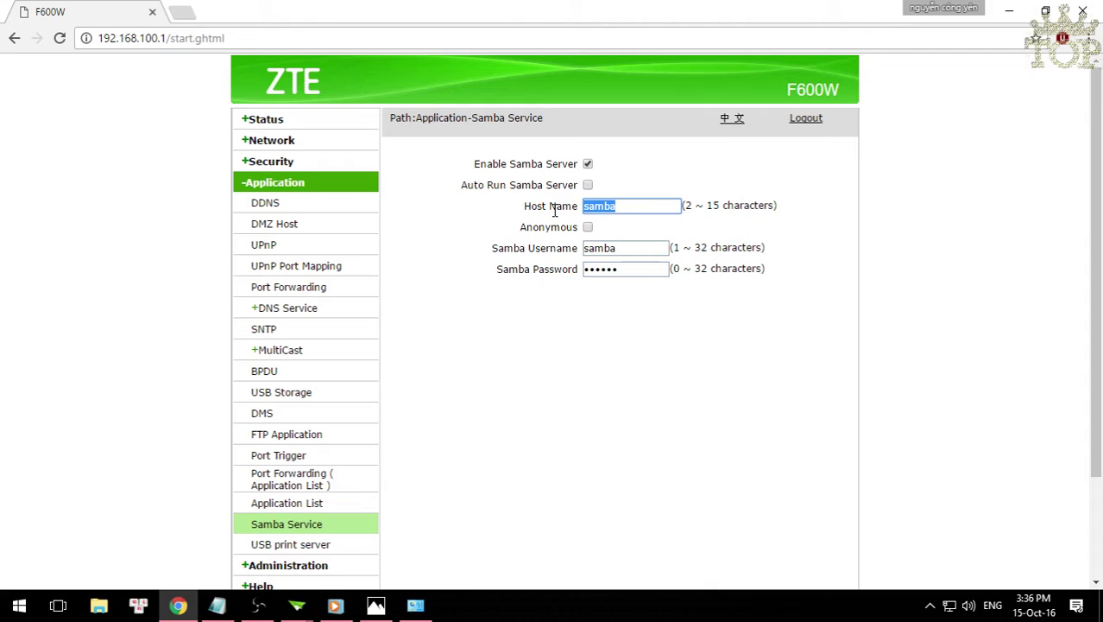
{"action": "type", "text": "top"}
Step: Examine the Anonymous option and the host name, Samba username and Samba password fields
{"action": "left_click", "coordinate": [587, 226]}
{"action": "left_click", "coordinate": [587, 226]}
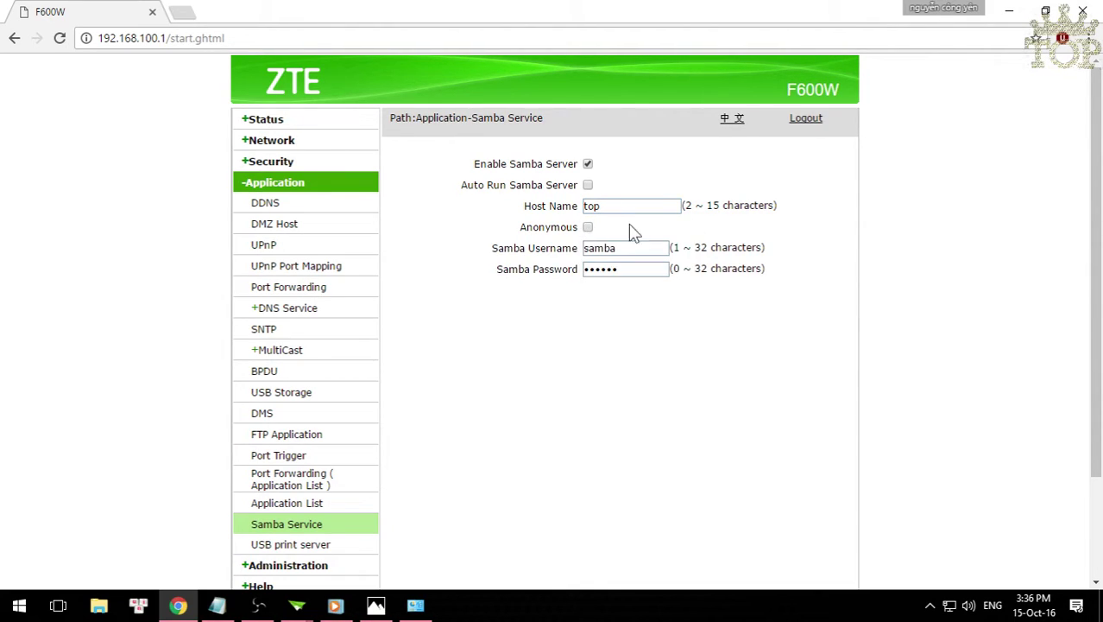
{"action": "double_click", "coordinate": [594, 205]}
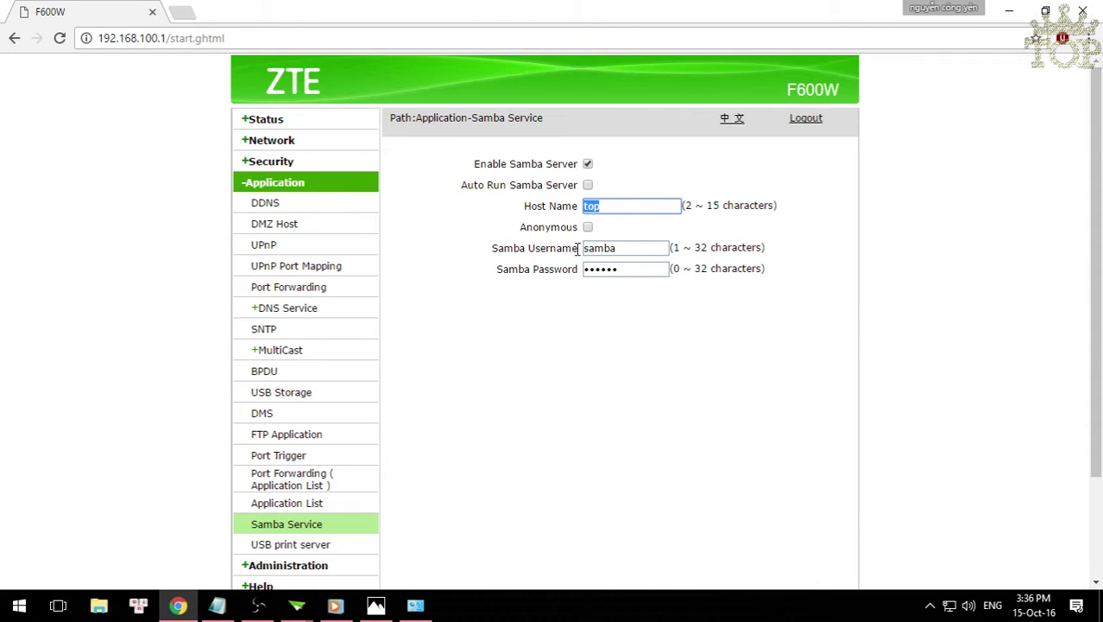
{"action": "double_click", "coordinate": [620, 249]}
{"action": "double_click", "coordinate": [636, 267]}
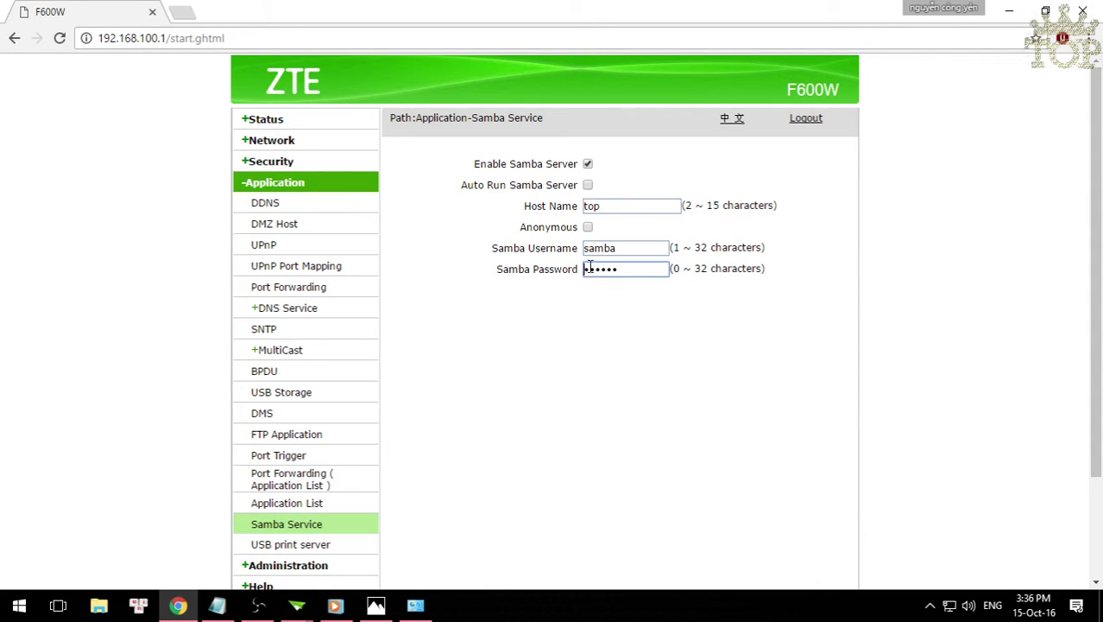
{"action": "left_click", "coordinate": [624, 228]}
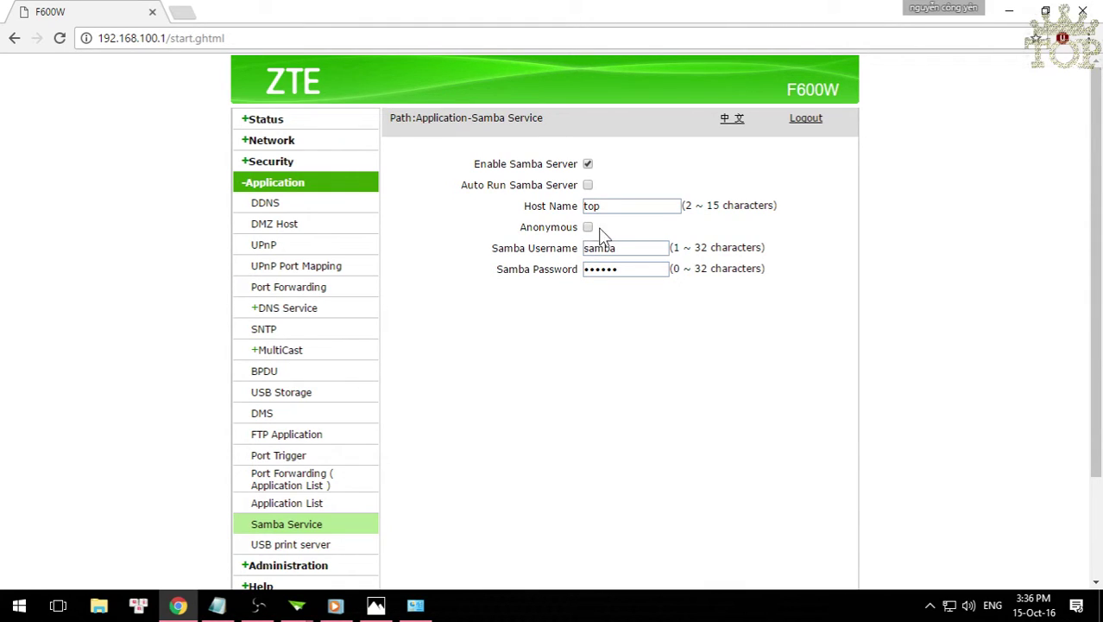
{"action": "double_click", "coordinate": [639, 268]}
{"action": "double_click", "coordinate": [630, 248]}
{"action": "double_click", "coordinate": [636, 269]}
{"action": "left_click", "coordinate": [549, 285]}
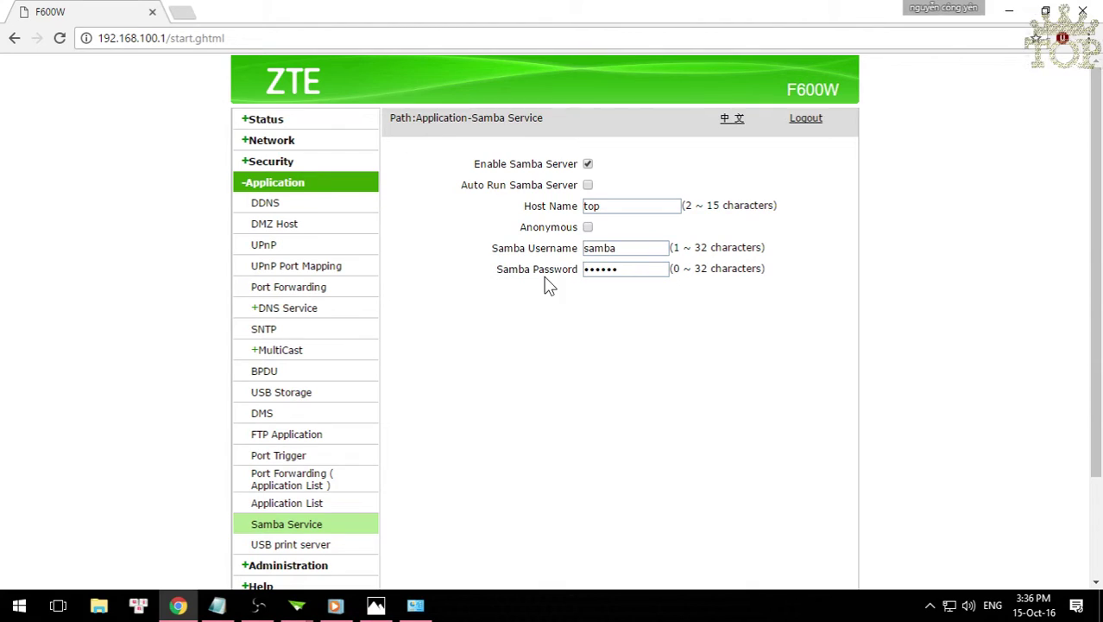
Step: Enable anonymous access for the Samba server and submit the settings
{"action": "left_click", "coordinate": [588, 227]}
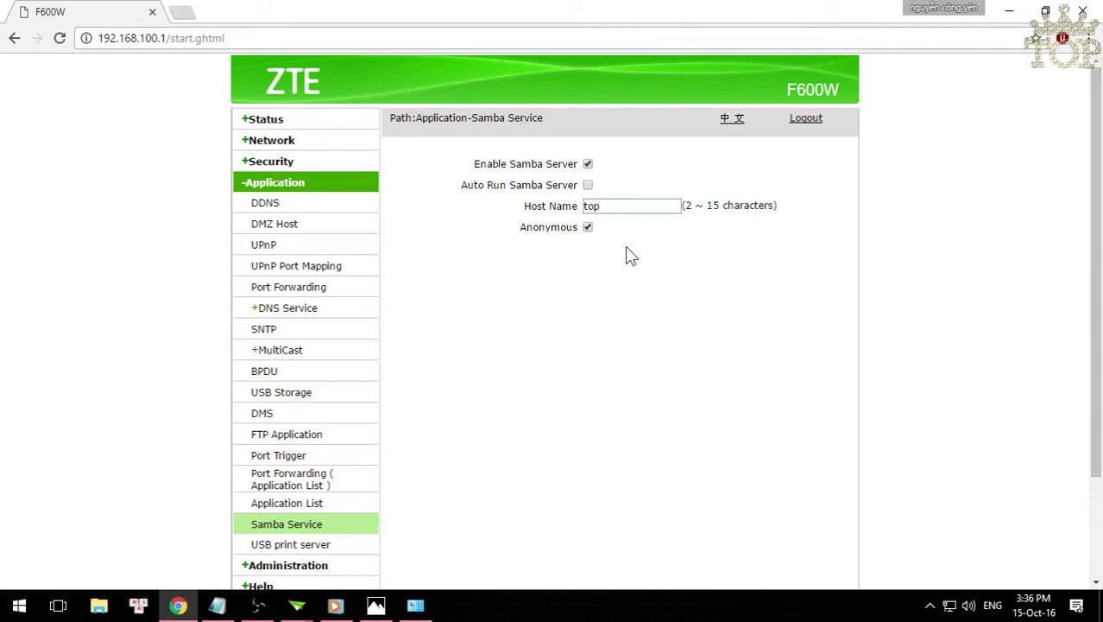
{"action": "scroll", "coordinate": [531, 268], "scroll_direction": "down", "scroll_amount": 2}
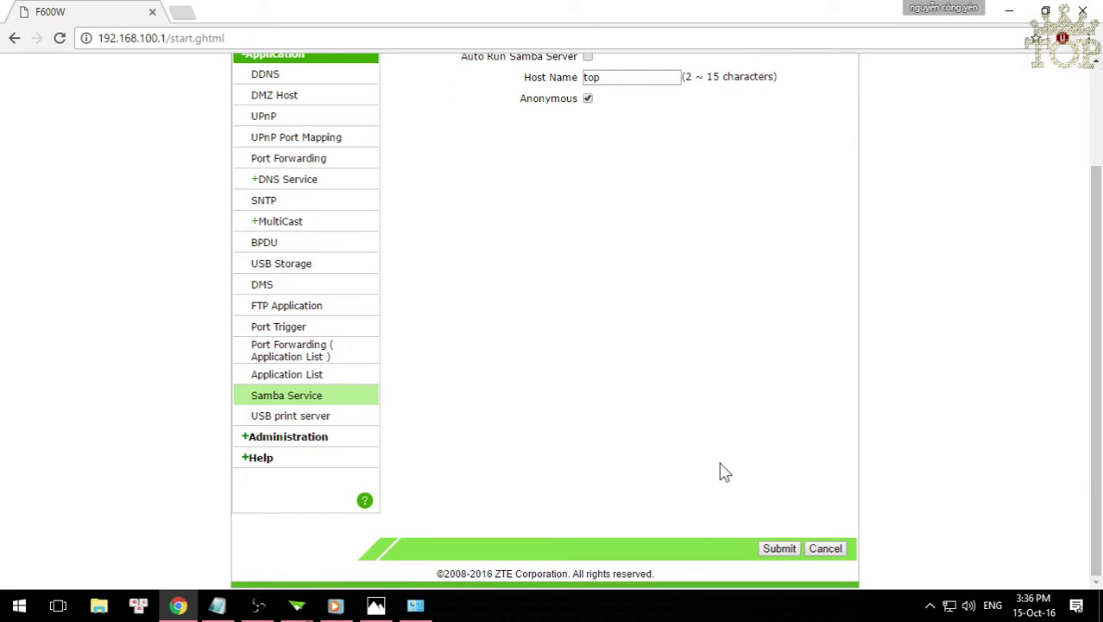
{"action": "left_click", "coordinate": [779, 553]}
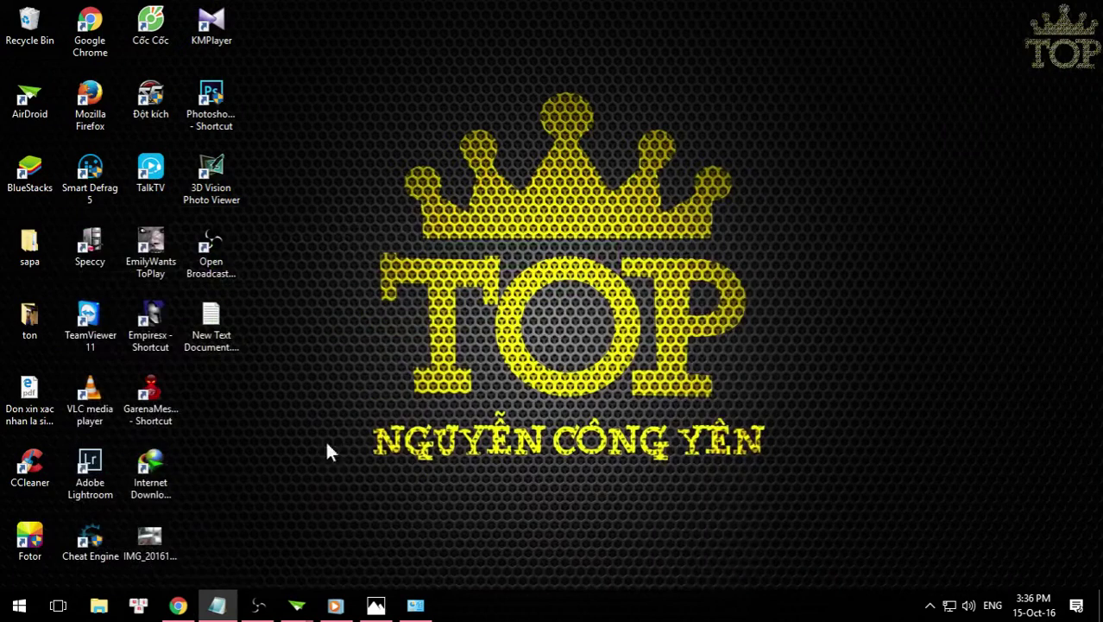
Step: Open File Explorer maximized and browse the network computer TOP to the usb1_1 folder inside its samba share
{"action": "left_click", "coordinate": [98, 604]}
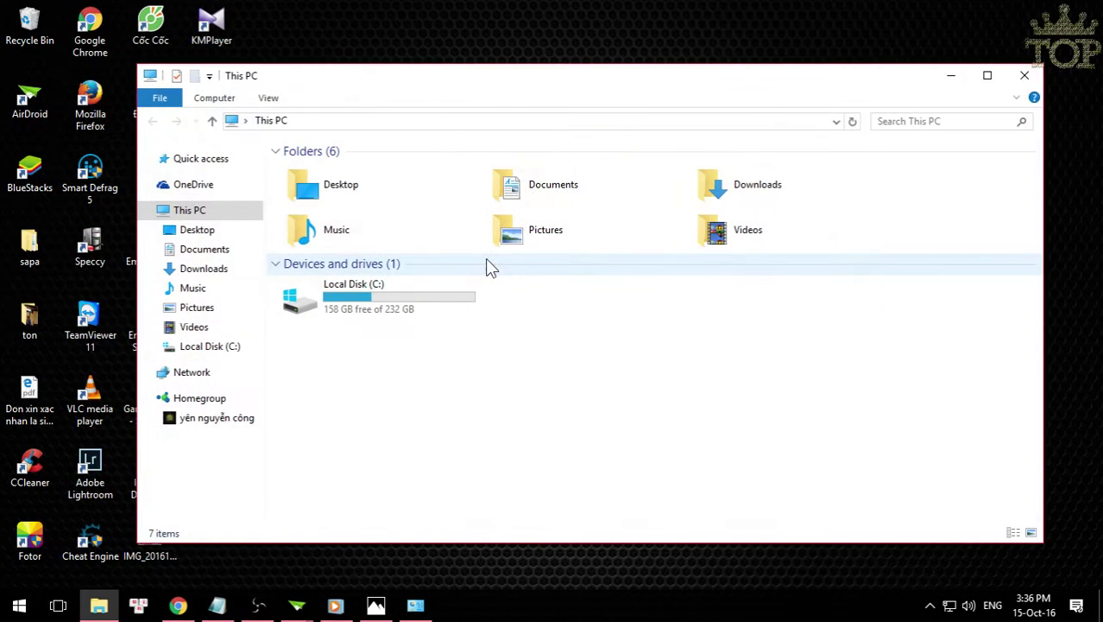
{"action": "left_click_drag", "start_coordinate": [855, 81], "coordinate": [805, 8]}
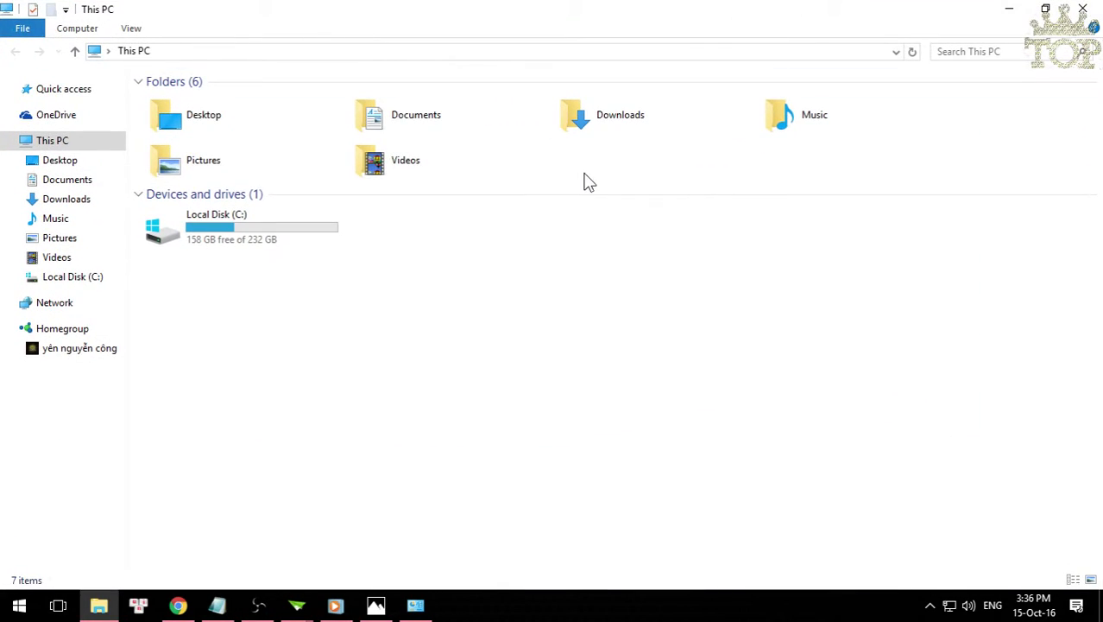
{"action": "left_click", "coordinate": [65, 304]}
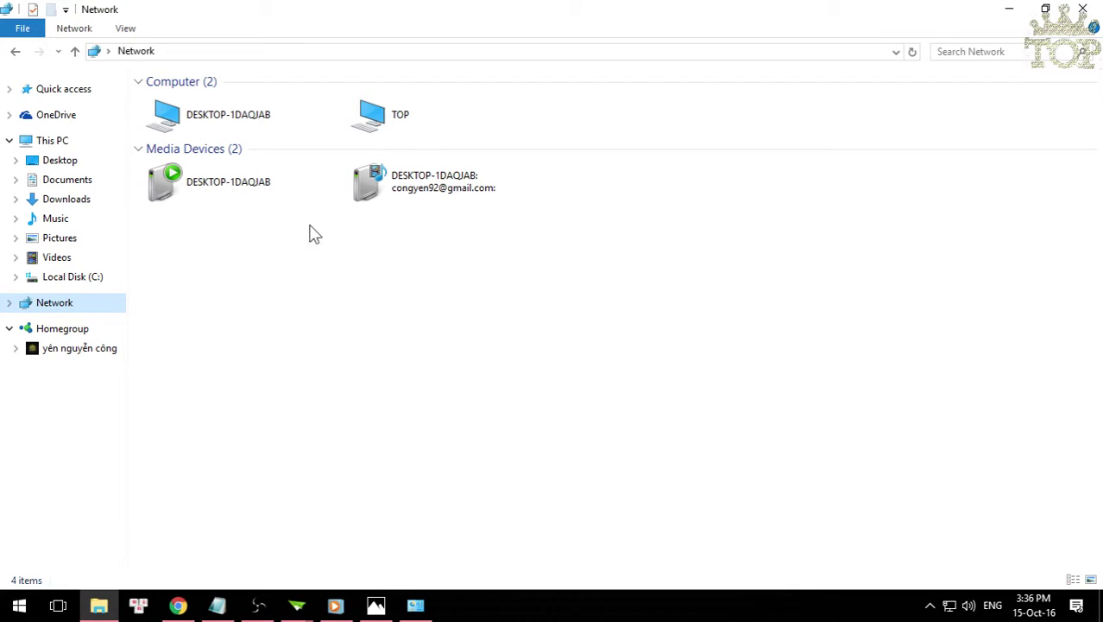
{"action": "double_click", "coordinate": [412, 118]}
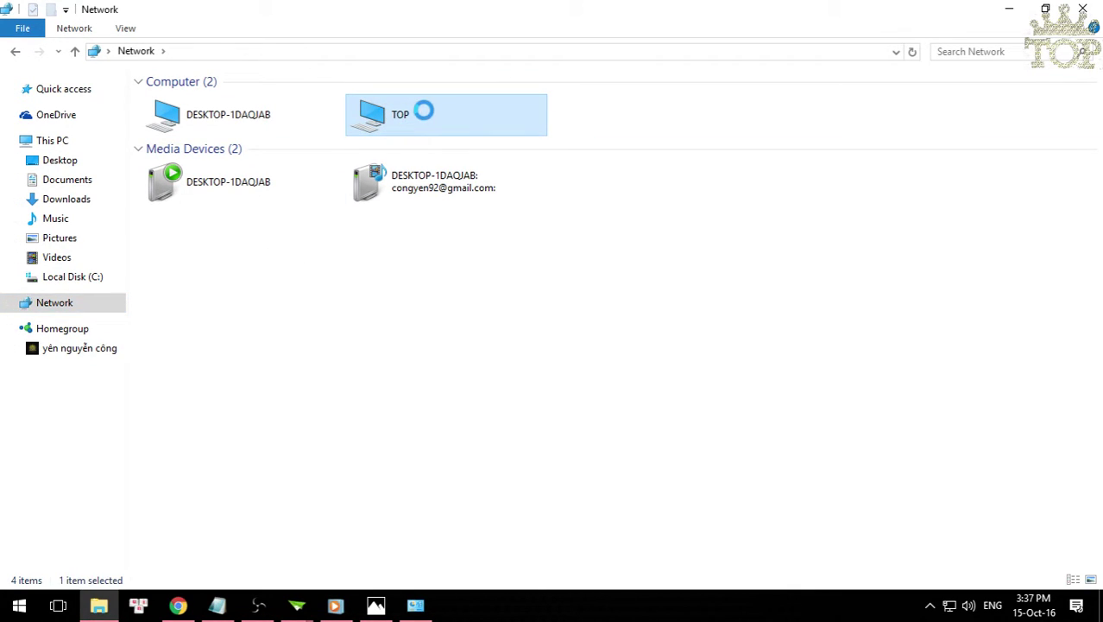
{"action": "double_click", "coordinate": [216, 93]}
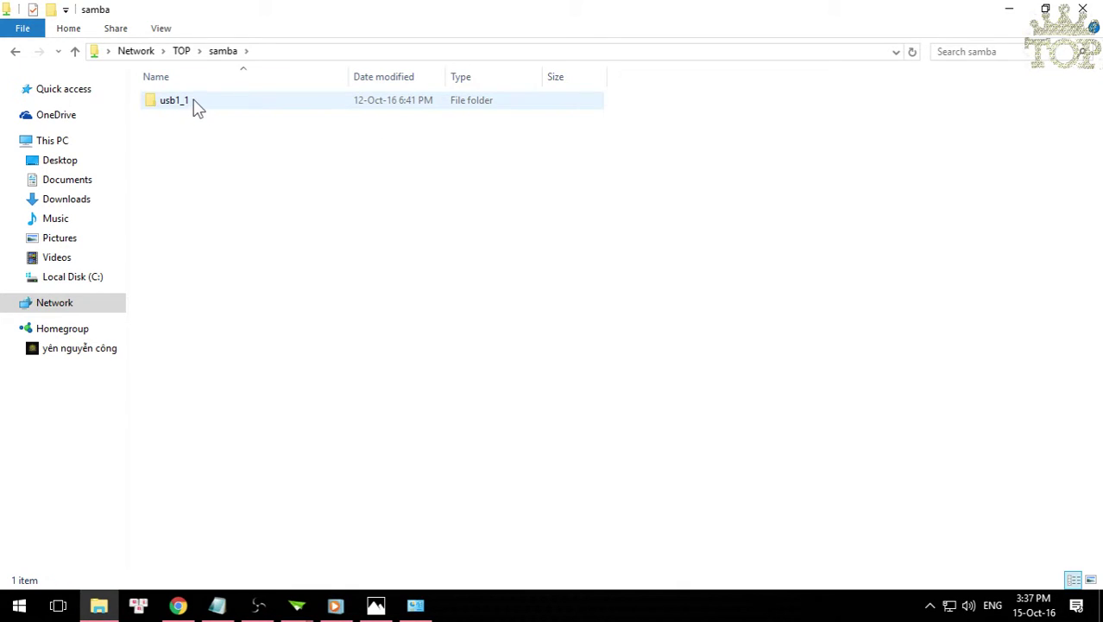
{"action": "double_click", "coordinate": [193, 100]}
Step: Examine the folders stored on the shared usb1_1 drive
{"action": "left_click_drag", "start_coordinate": [195, 273], "coordinate": [219, 217]}
{"action": "left_click", "coordinate": [226, 136]}
{"action": "left_click", "coordinate": [222, 153]}
{"action": "left_click", "coordinate": [229, 168]}
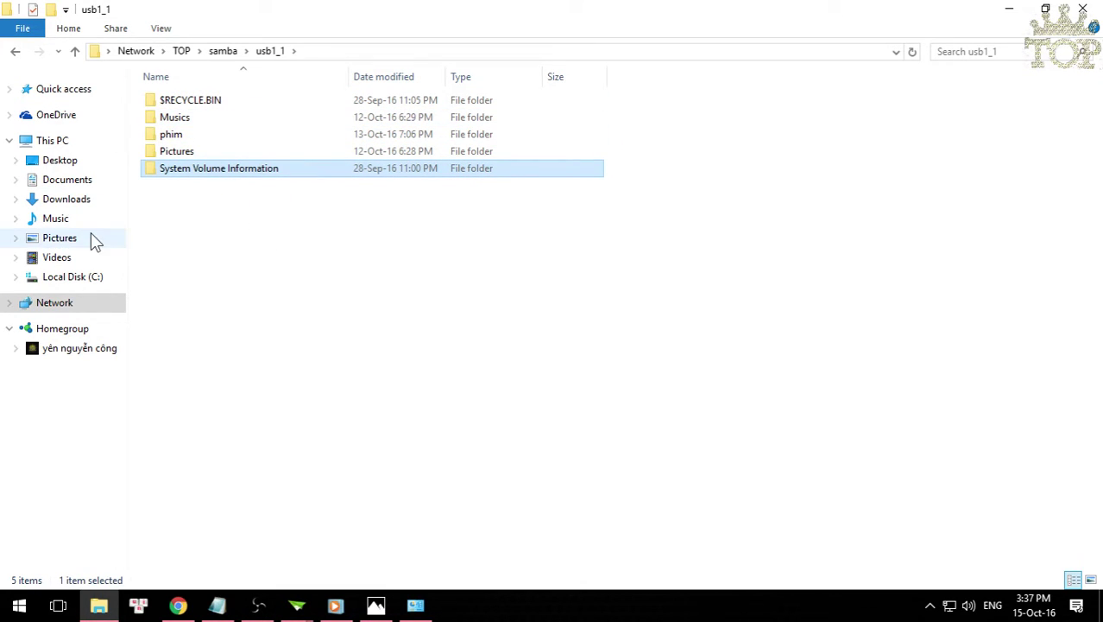
{"action": "left_click_drag", "start_coordinate": [229, 238], "coordinate": [242, 94]}
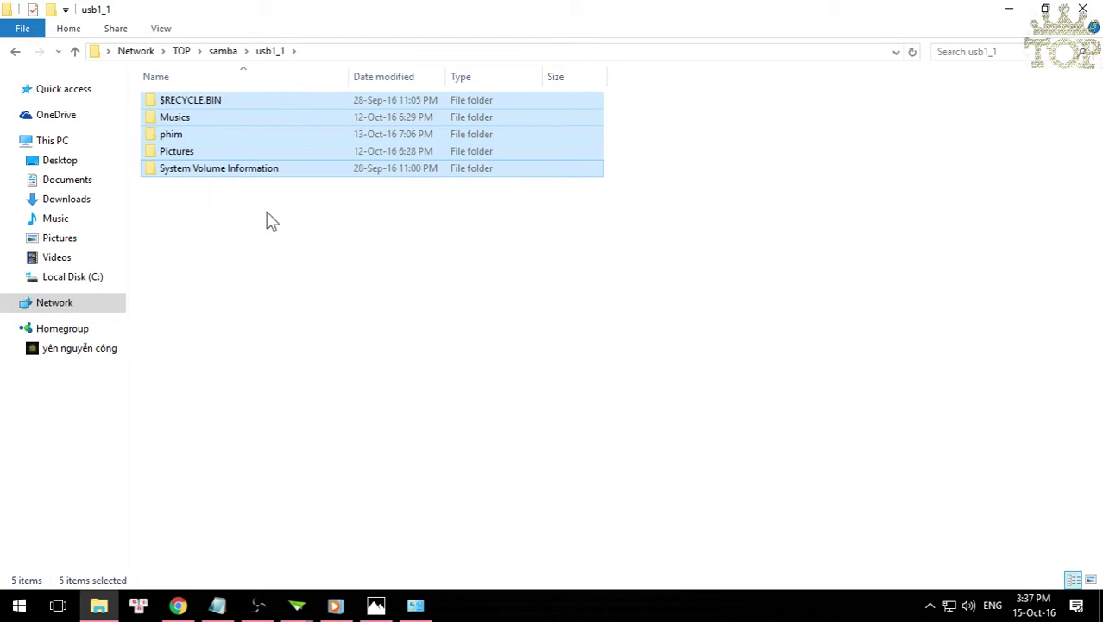
{"action": "left_click", "coordinate": [266, 219]}
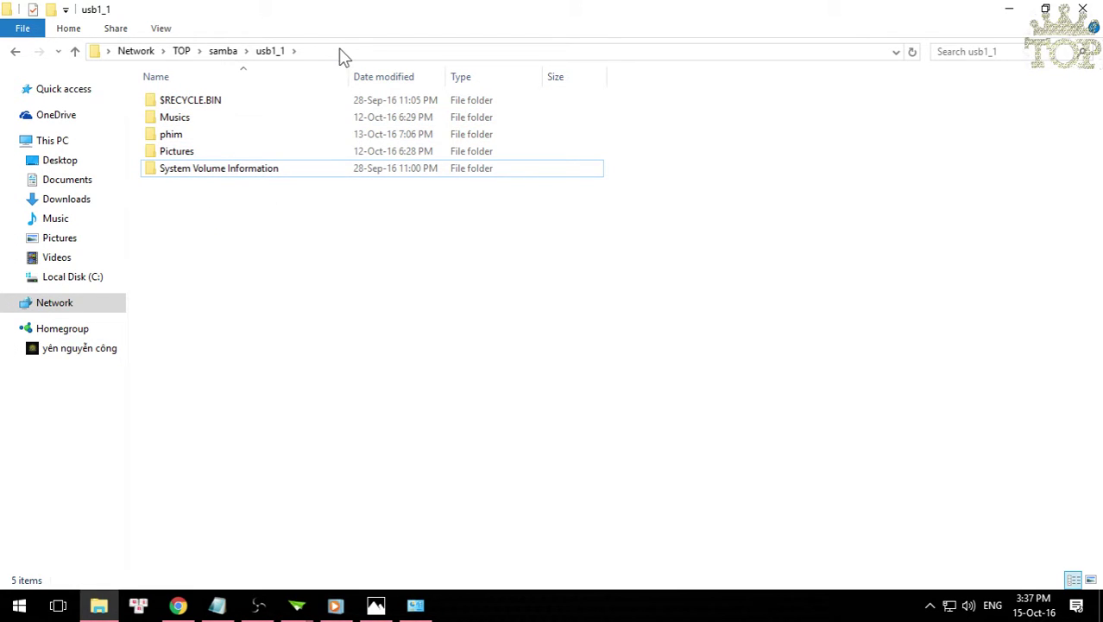
Step: Copy the network path \\TOP\samba\usb1_1 of the shared drive's folder
{"action": "left_click", "coordinate": [344, 55]}
{"action": "left_click_drag", "start_coordinate": [271, 52], "coordinate": [82, 50]}
{"action": "key", "text": "ctrl+c"}
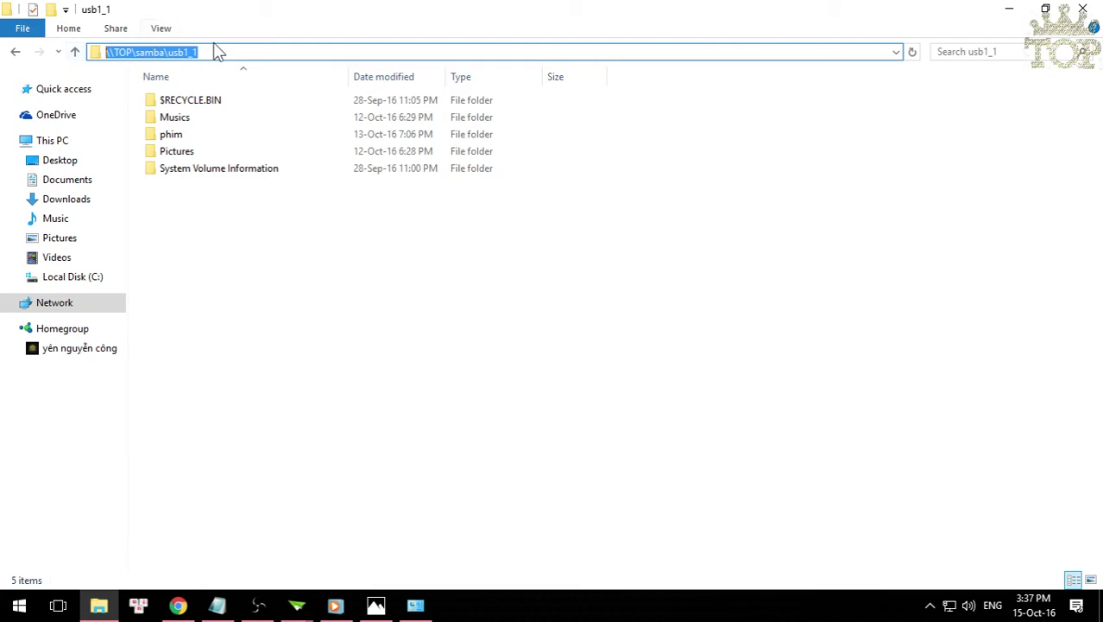
{"action": "left_click", "coordinate": [247, 229]}
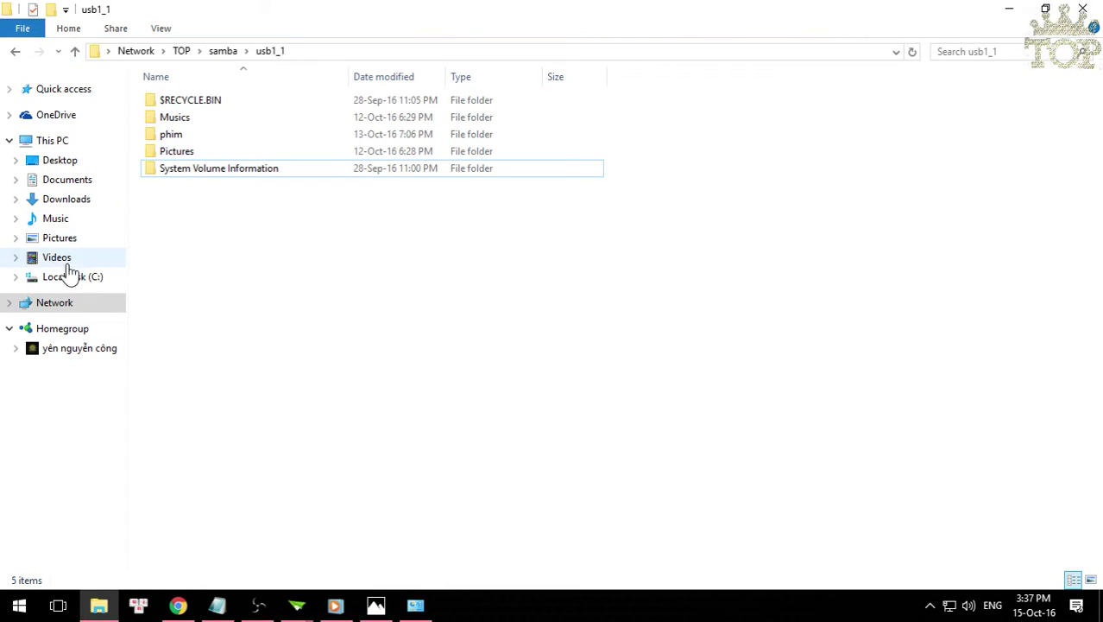
Step: Map \\TOP\samba\usb1_1 as network drive Z: with reconnection at sign-in, and close the drive's newly opened window
{"action": "left_click", "coordinate": [78, 140]}
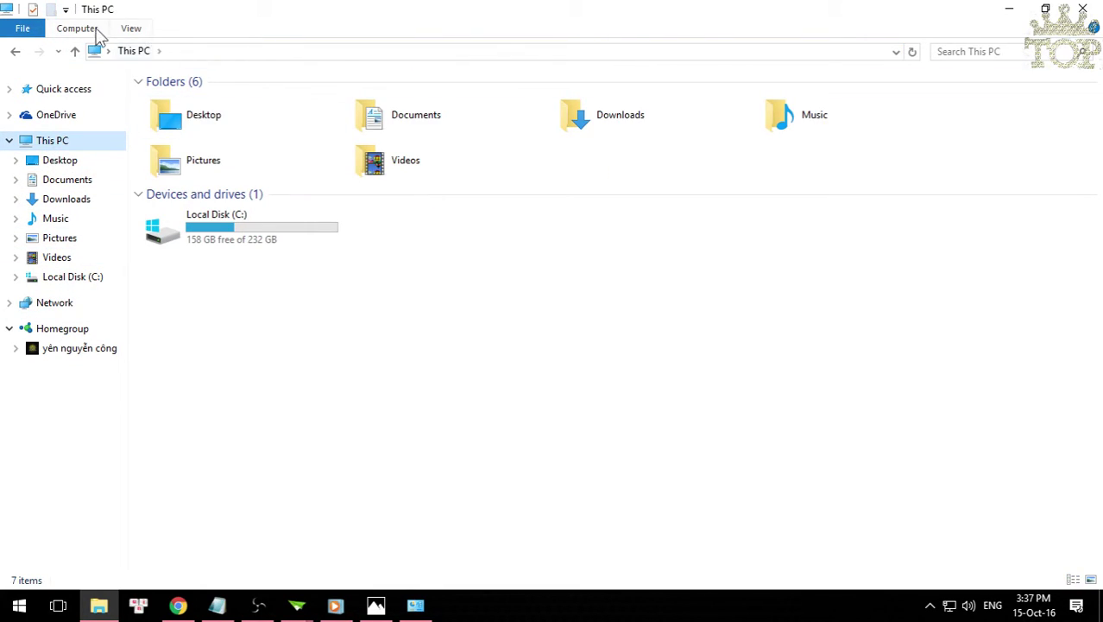
{"action": "left_click", "coordinate": [79, 29]}
{"action": "left_click", "coordinate": [196, 65]}
{"action": "key", "text": "ctrl+v"}
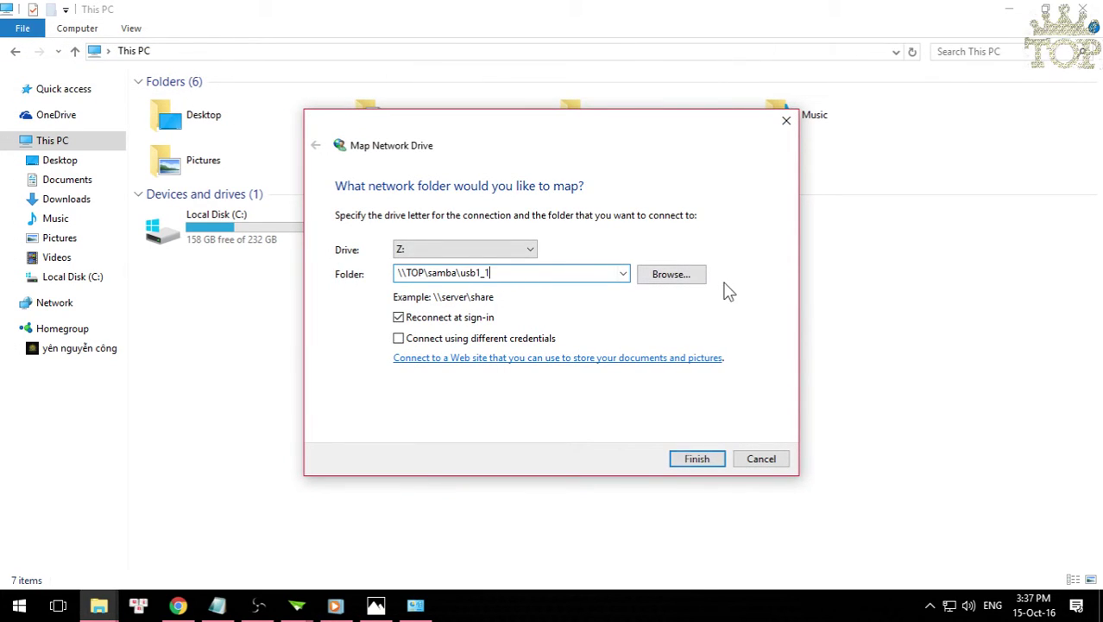
{"action": "left_click", "coordinate": [697, 458]}
{"action": "left_click", "coordinate": [1033, 97]}
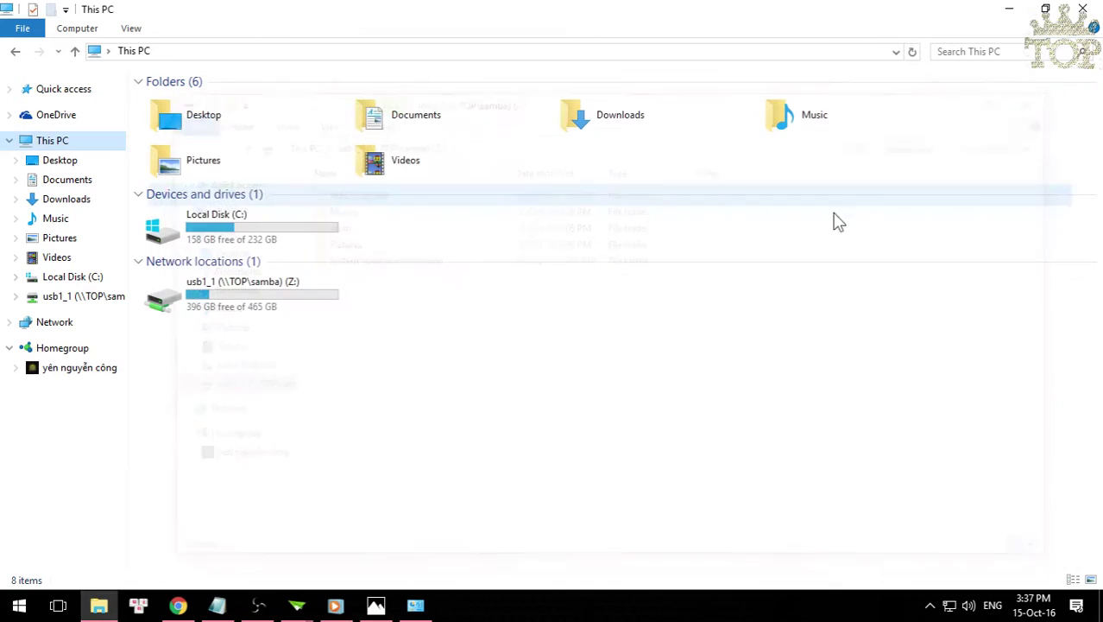
Step: Refresh This PC and check the capacity of the mapped usb1_1 drive Z: under Network locations
{"action": "right_click", "coordinate": [599, 336]}
{"action": "left_click", "coordinate": [645, 402]}
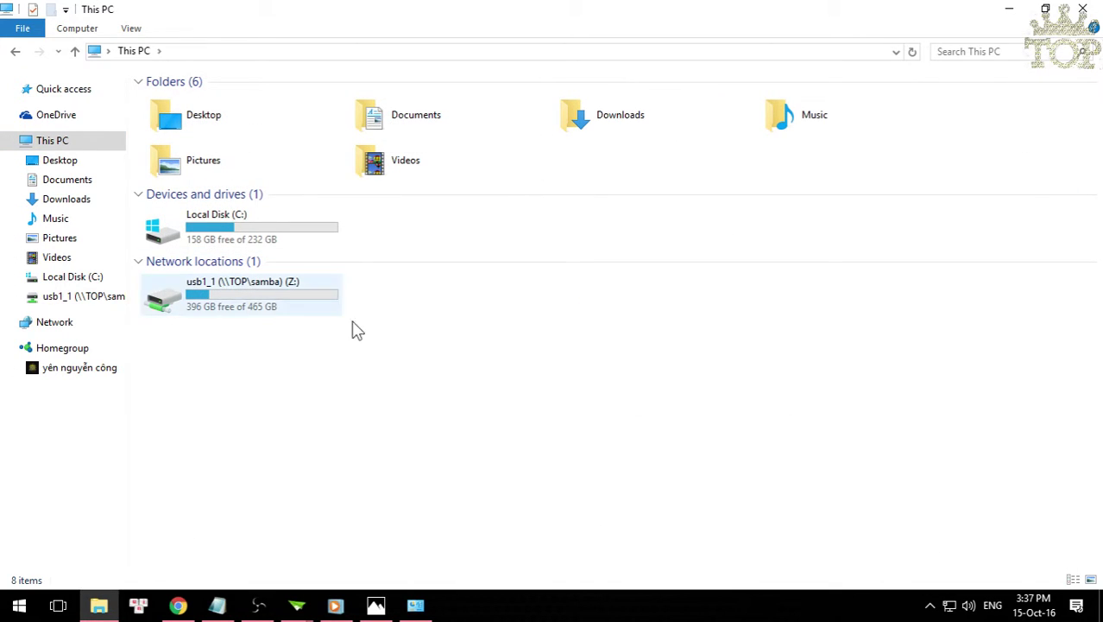
{"action": "left_click", "coordinate": [237, 298]}
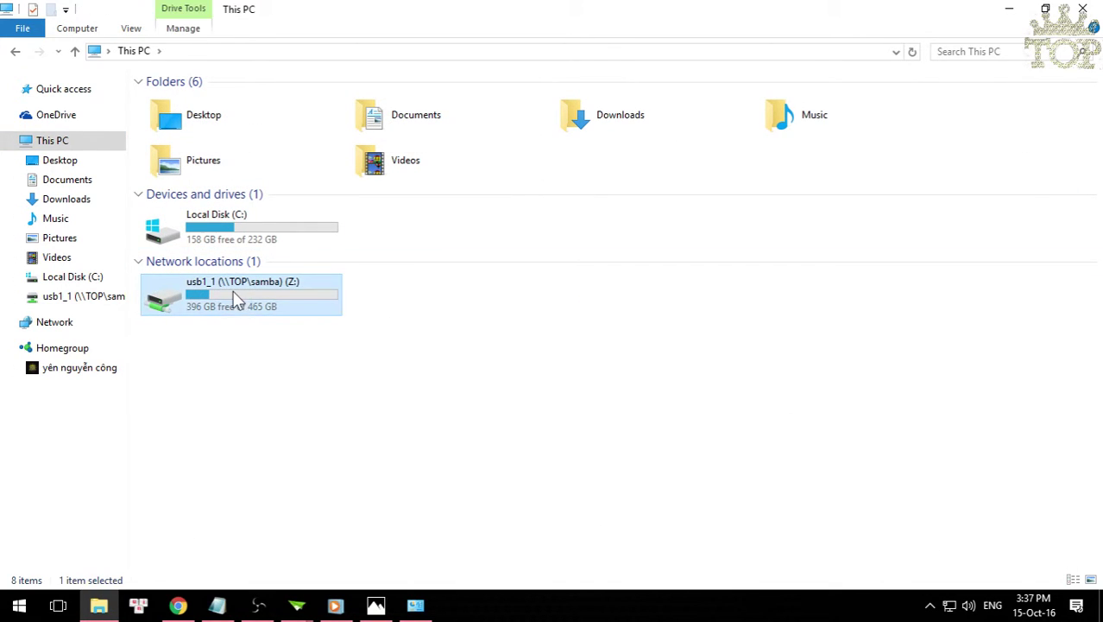
{"action": "left_click", "coordinate": [444, 309]}
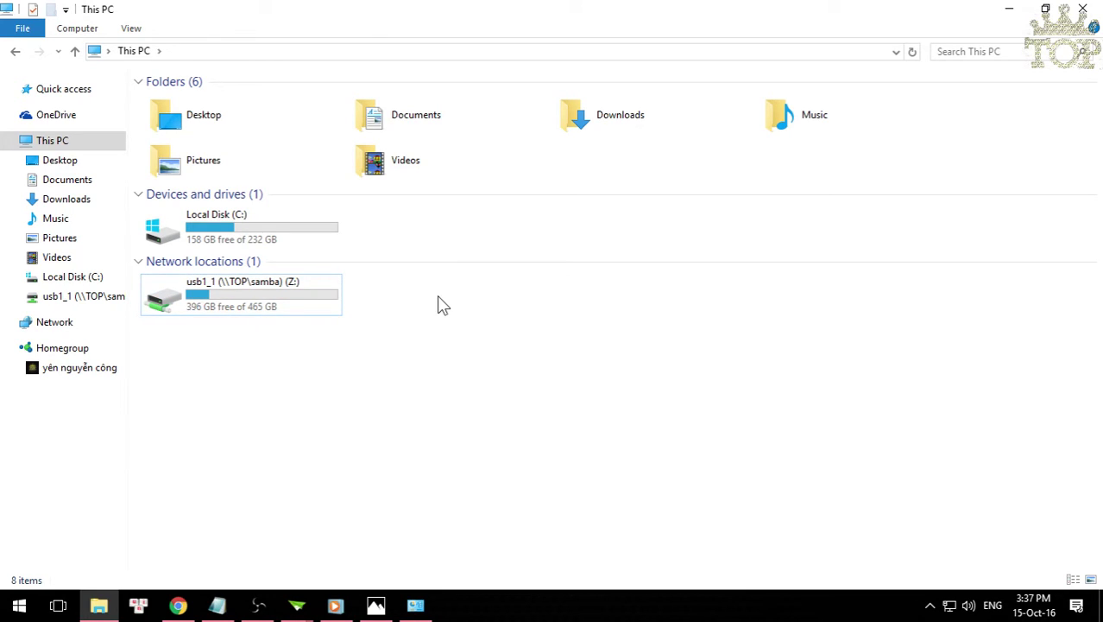
Step: Play Ke the mang.mp4 from the phim folder on drive Z: at 2% volume, and close the player
{"action": "double_click", "coordinate": [264, 298]}
{"action": "double_click", "coordinate": [238, 135]}
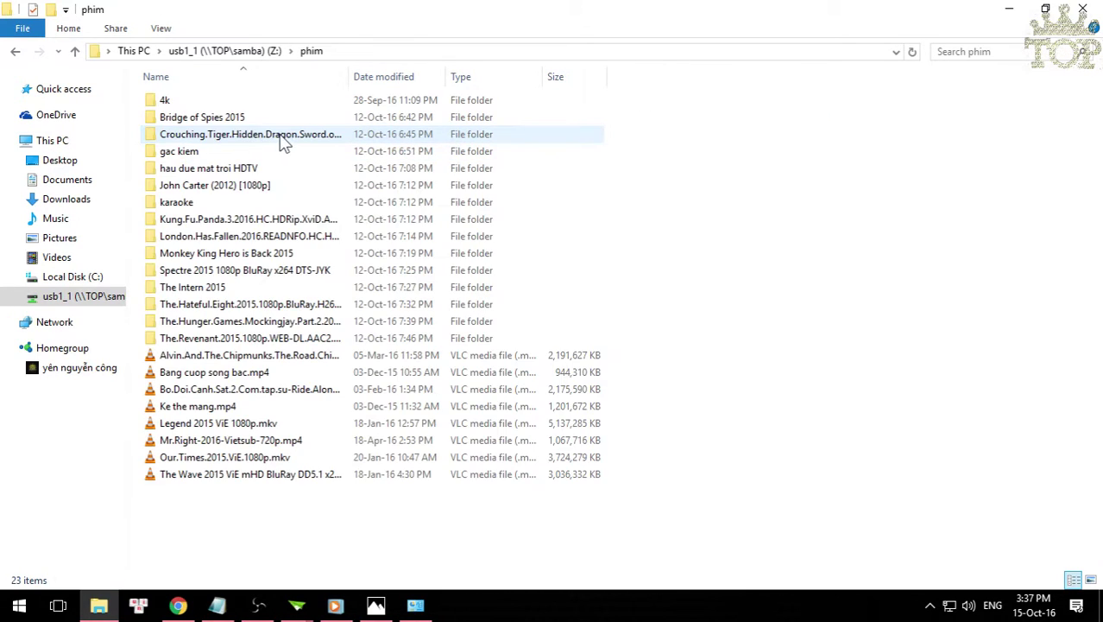
{"action": "double_click", "coordinate": [259, 406]}
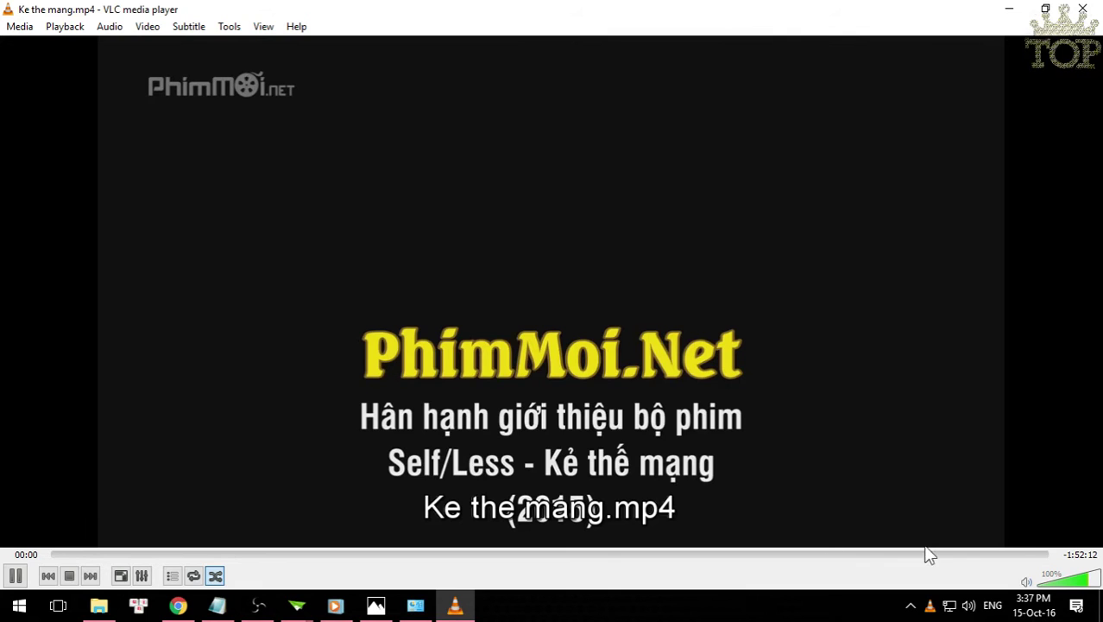
{"action": "left_click_drag", "start_coordinate": [1051, 591], "coordinate": [1038, 592]}
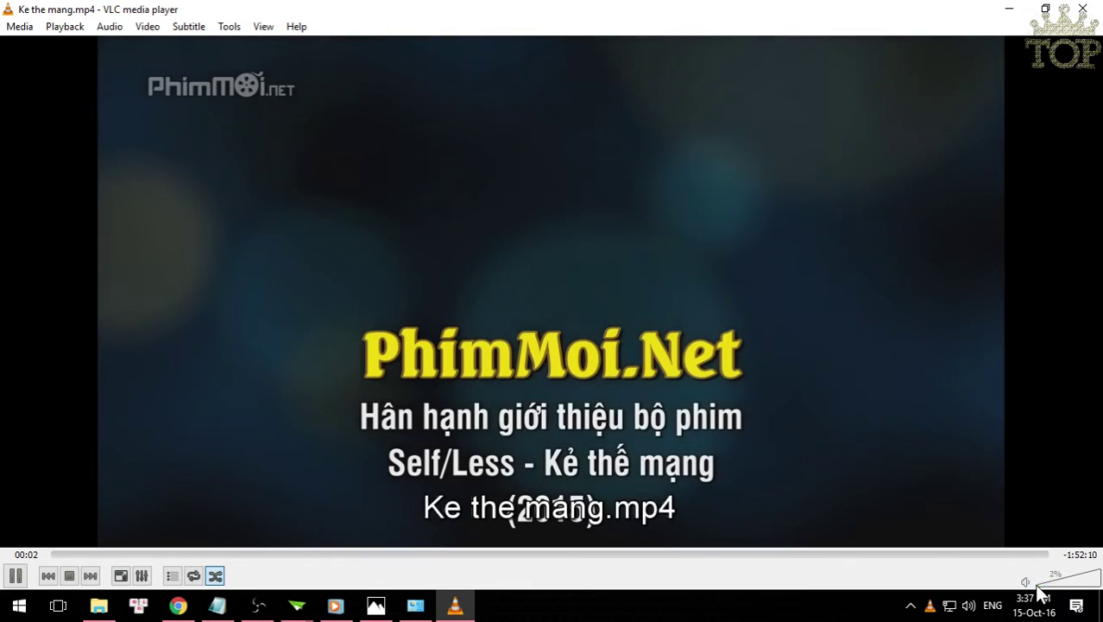
{"action": "left_click", "coordinate": [1082, 9]}
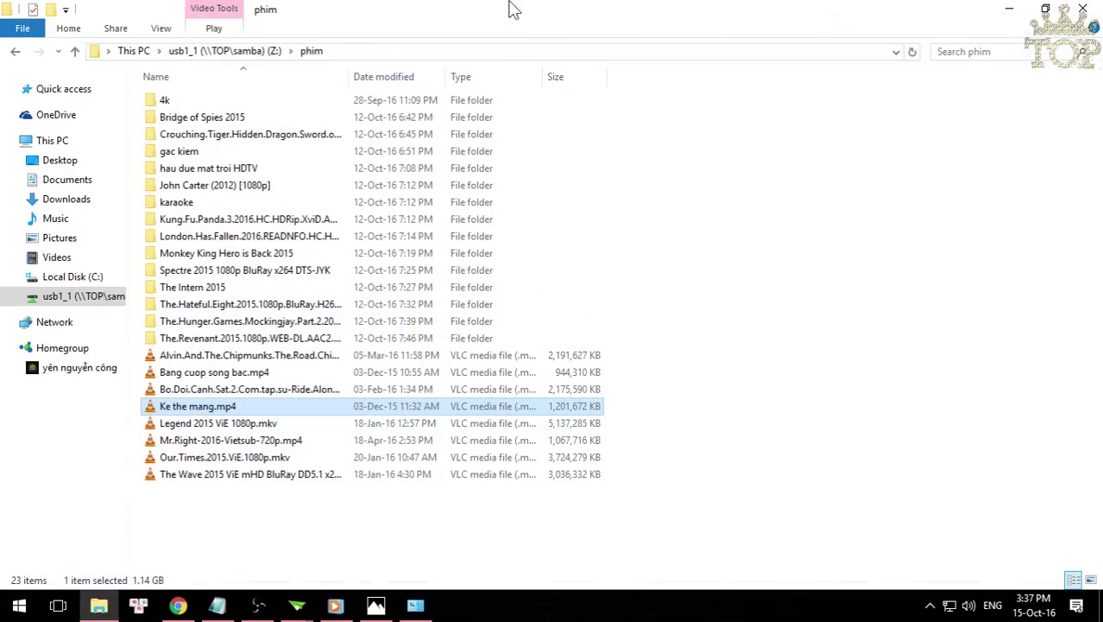
Step: Minimize the phim folder window and refresh the desktop
{"action": "left_click_drag", "start_coordinate": [509, 9], "coordinate": [533, 24]}
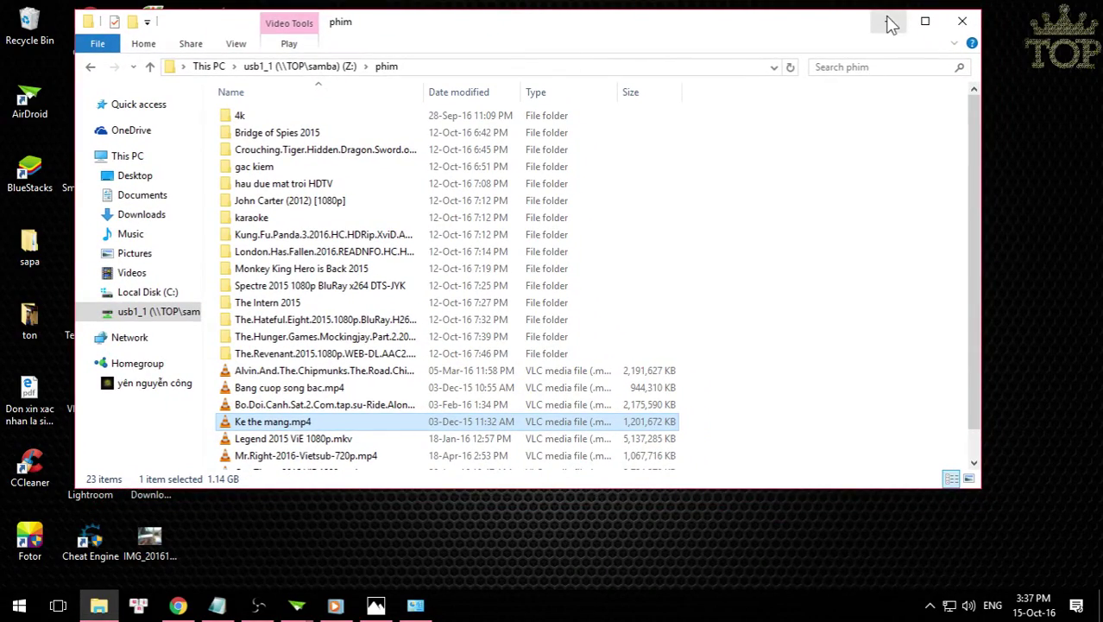
{"action": "left_click", "coordinate": [889, 20]}
{"action": "right_click", "coordinate": [506, 34]}
{"action": "left_click", "coordinate": [584, 86]}
{"action": "right_click", "coordinate": [357, 161]}
{"action": "left_click", "coordinate": [386, 211]}
{"action": "right_click", "coordinate": [355, 163]}
{"action": "right_click", "coordinate": [336, 193]}
{"action": "left_click", "coordinate": [388, 239]}
{"action": "right_click", "coordinate": [329, 210]}
{"action": "left_click", "coordinate": [354, 254]}
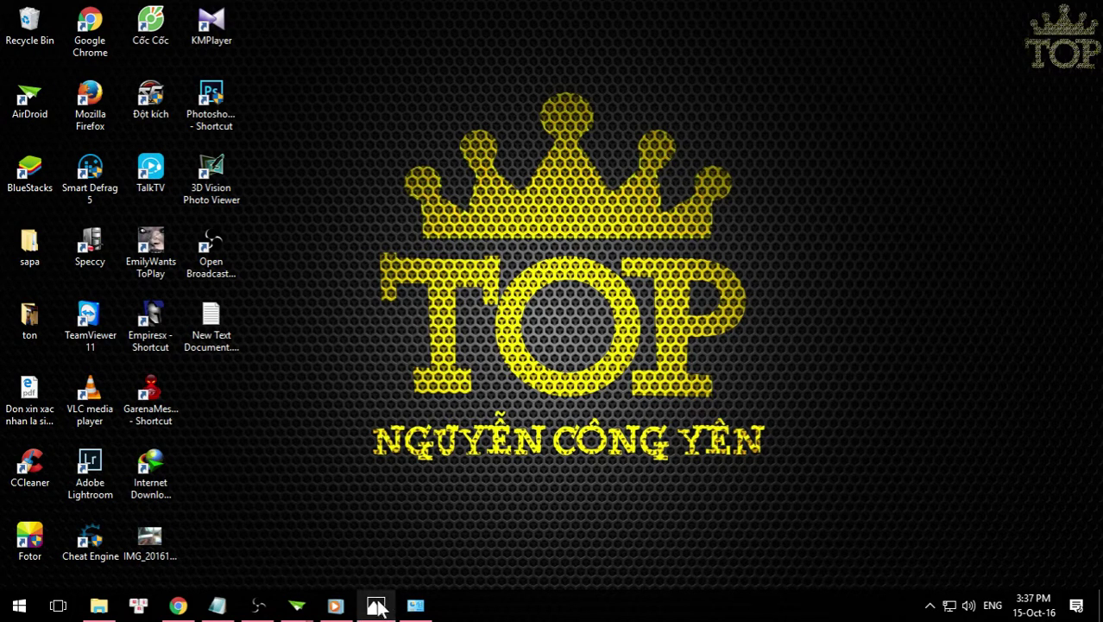
Step: Switch to AirDroid's phone mirroring window and show it full screen
{"action": "mouse_move", "coordinate": [308, 611]}
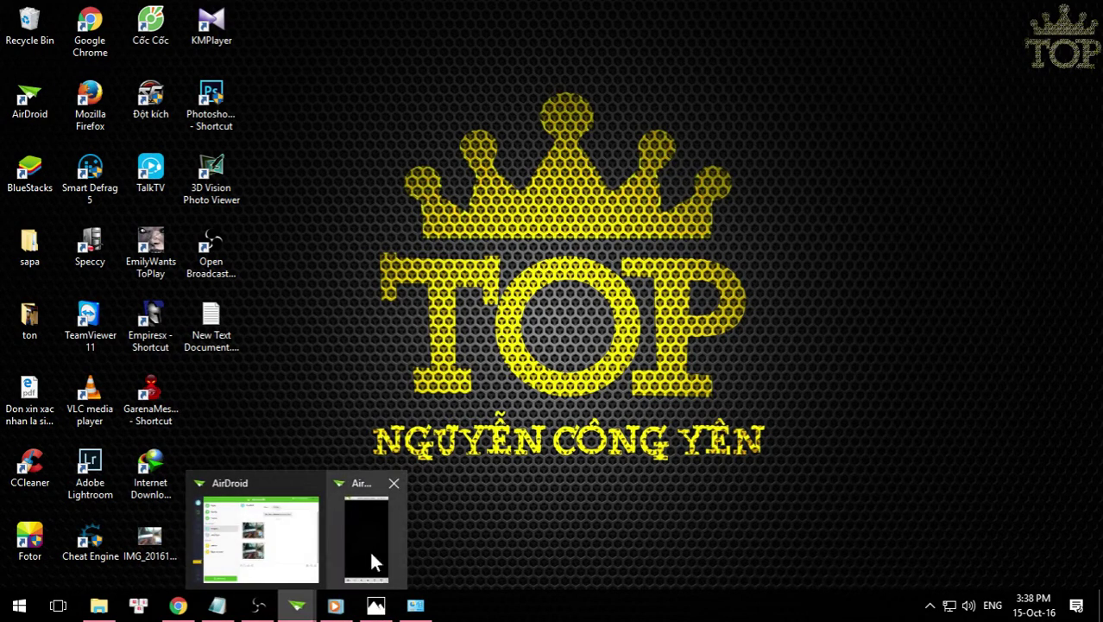
{"action": "left_click", "coordinate": [370, 568]}
{"action": "left_click", "coordinate": [1026, 570]}
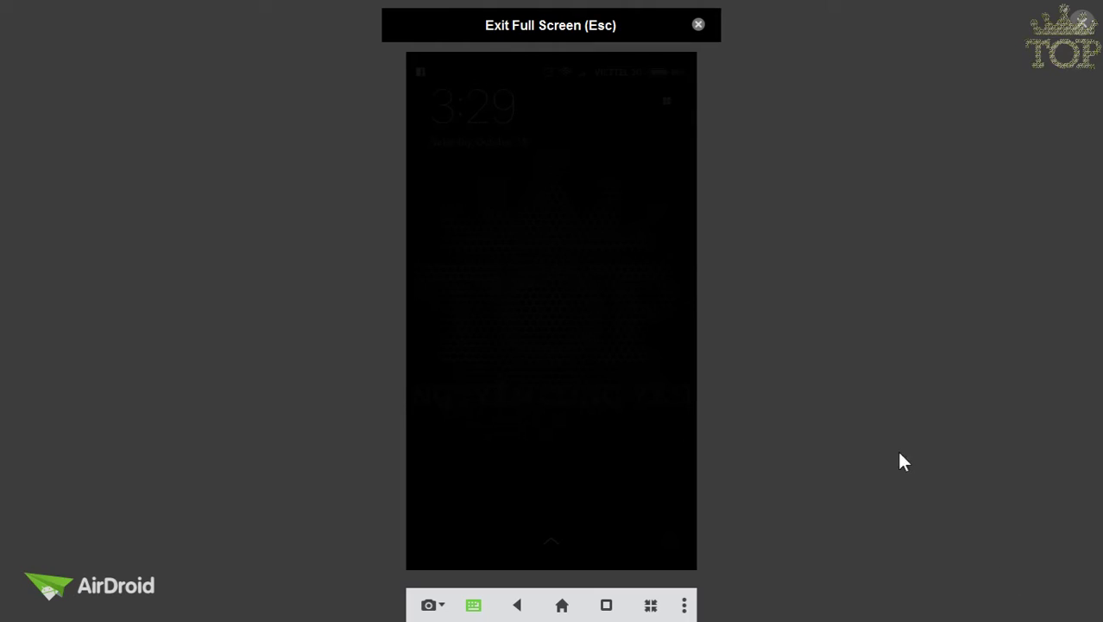